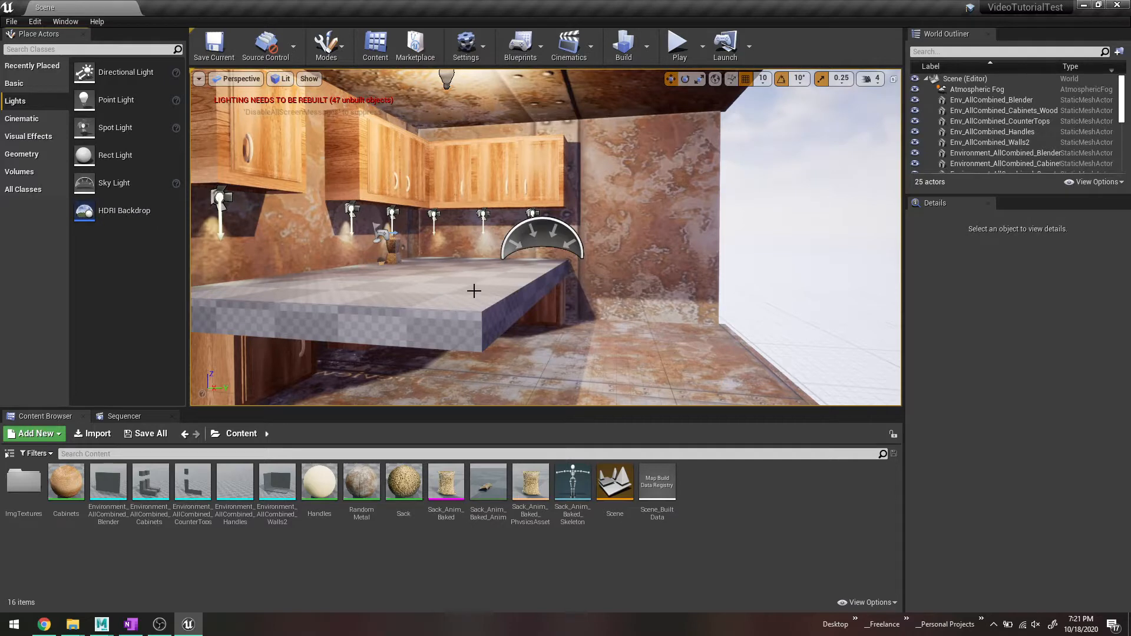
Step: Find the Floor actor by filtering the scene's actors with "flo" and delete it from the scene
scroll(981, 147, down, 5)
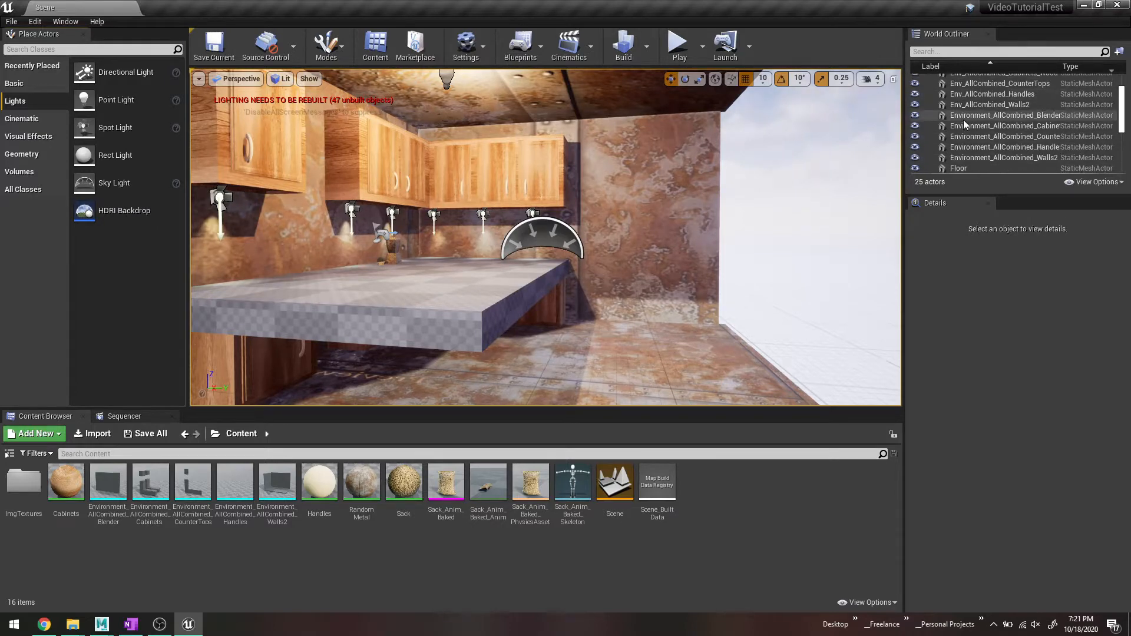
scroll(996, 152, down, 5)
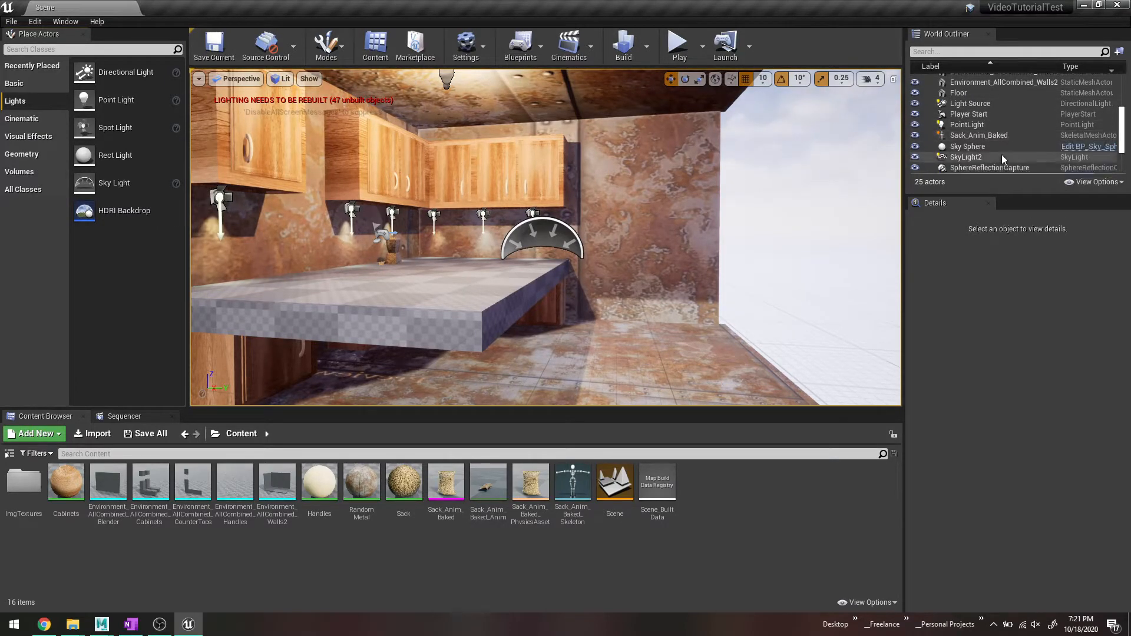
scroll(1001, 154, up, 10)
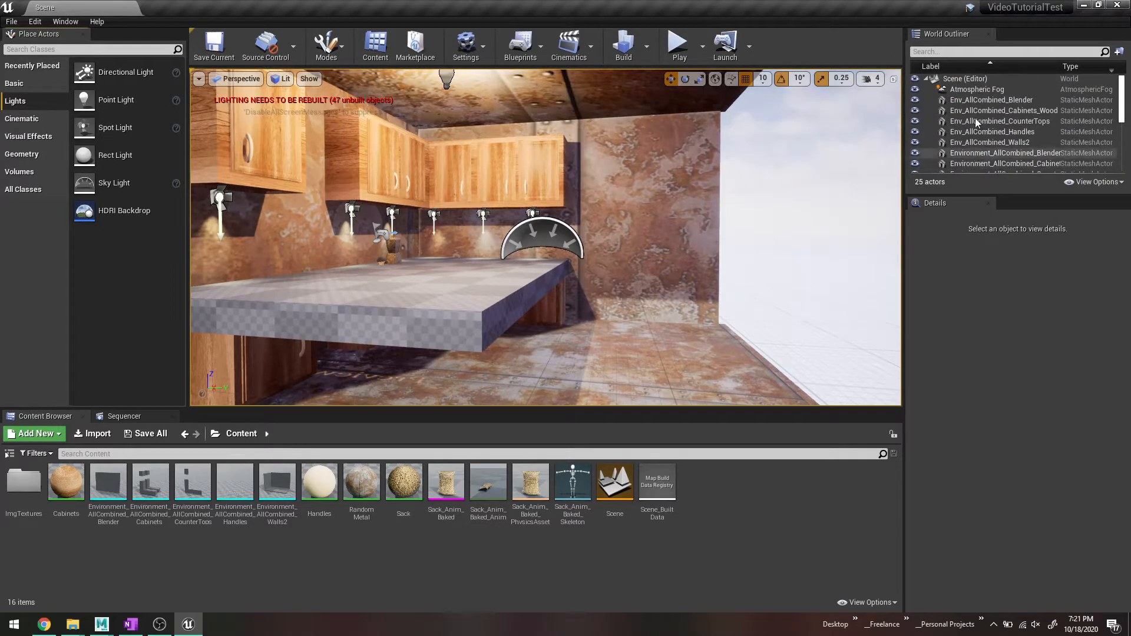
click(959, 52)
text(flo)
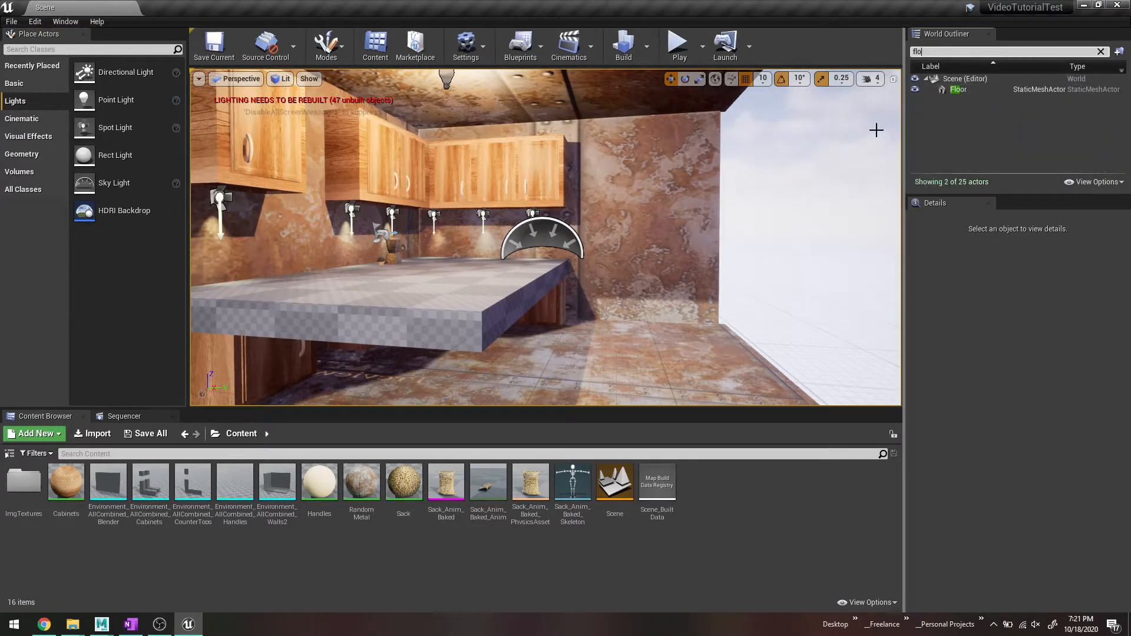
click(921, 91)
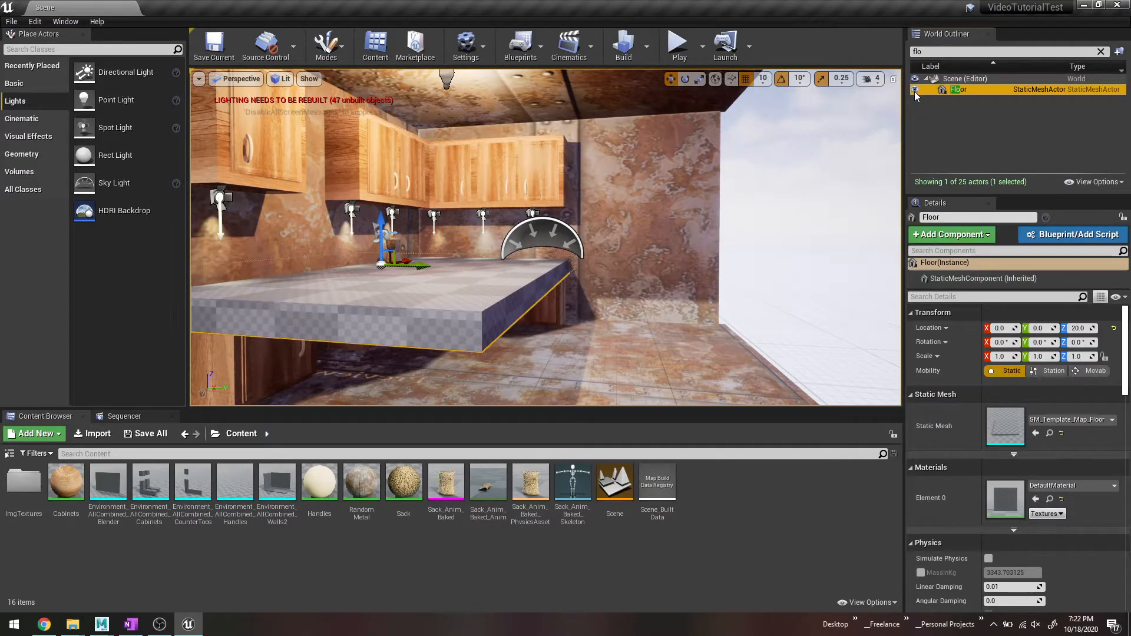
right_click(960, 89)
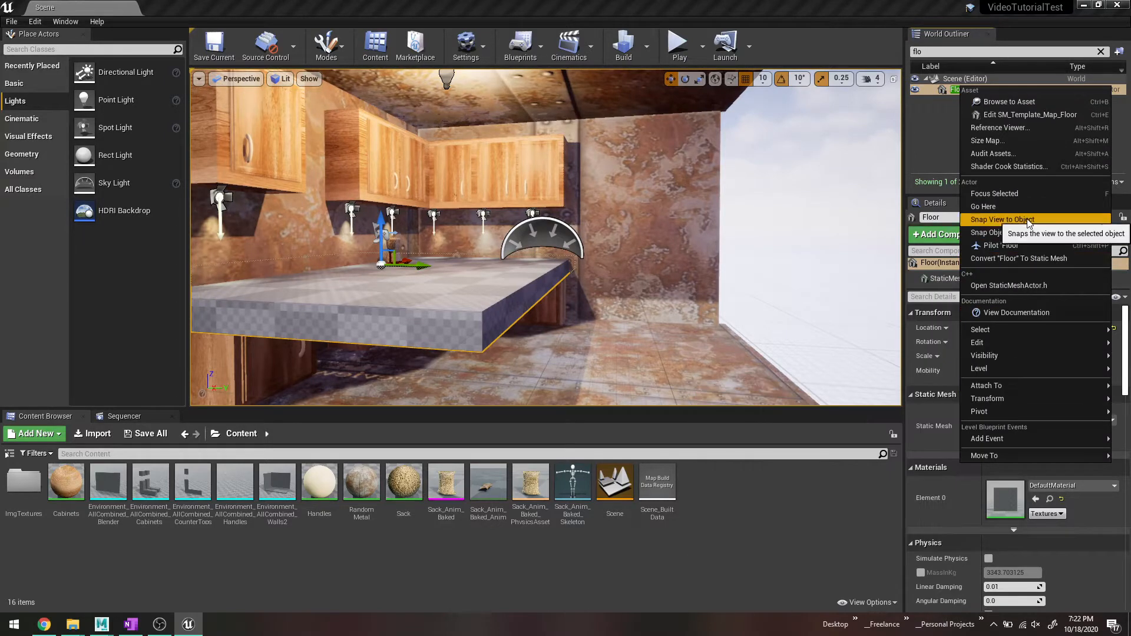
click(940, 132)
click(966, 90)
key(Delete)
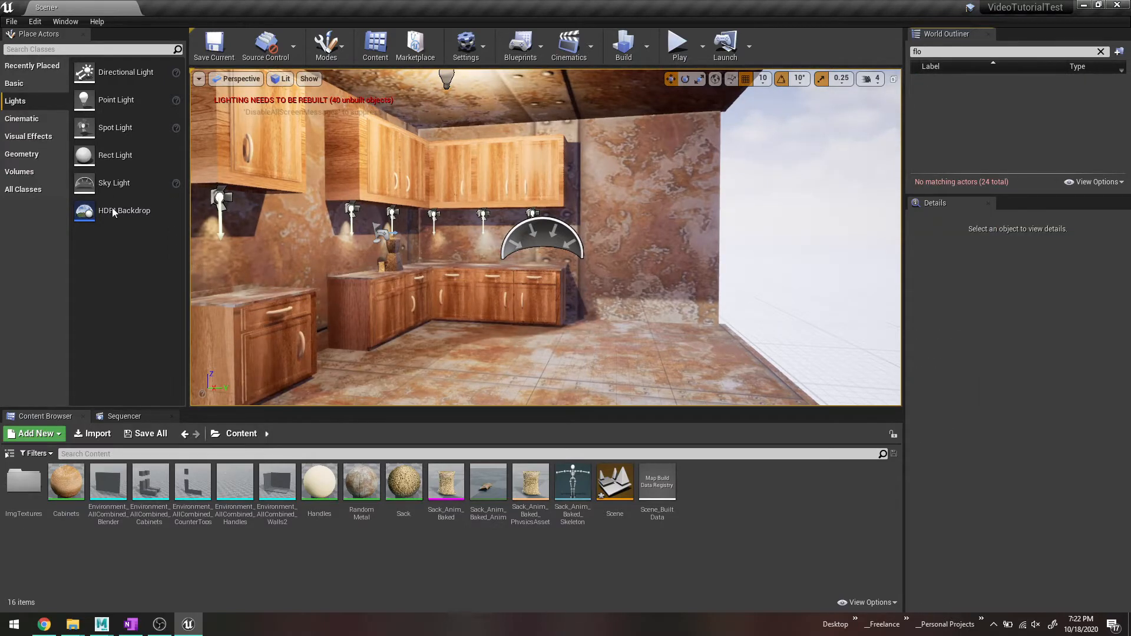
Step: Place an HDRI Backdrop beside the kitchen floor and lower it to about -200 on Z
drag(118, 212, 785, 291)
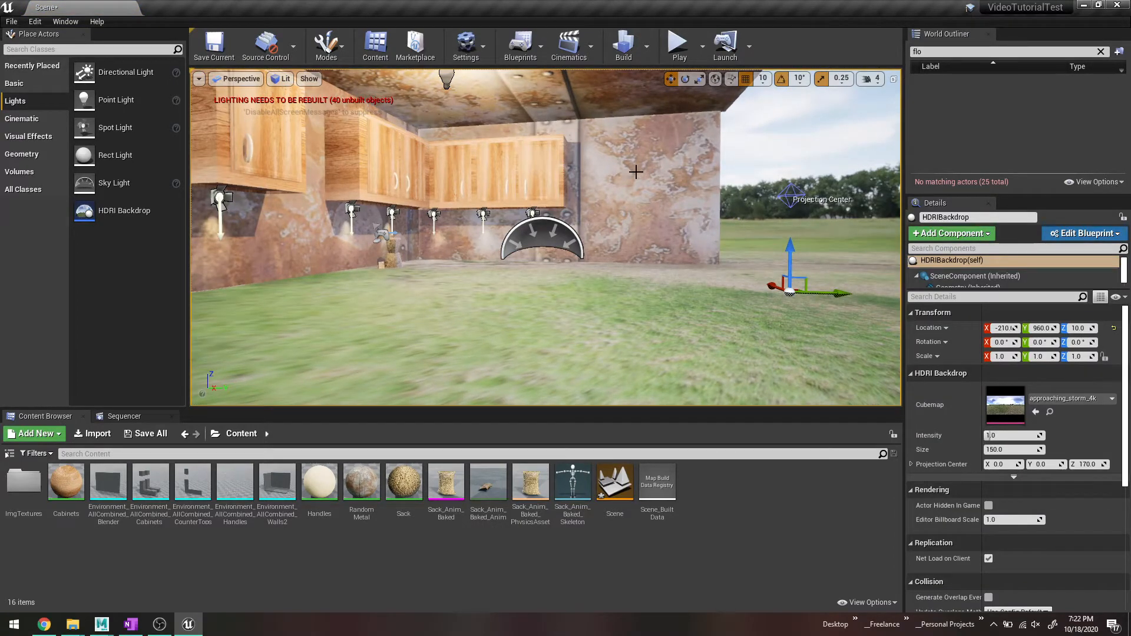
drag(788, 250, 770, 391)
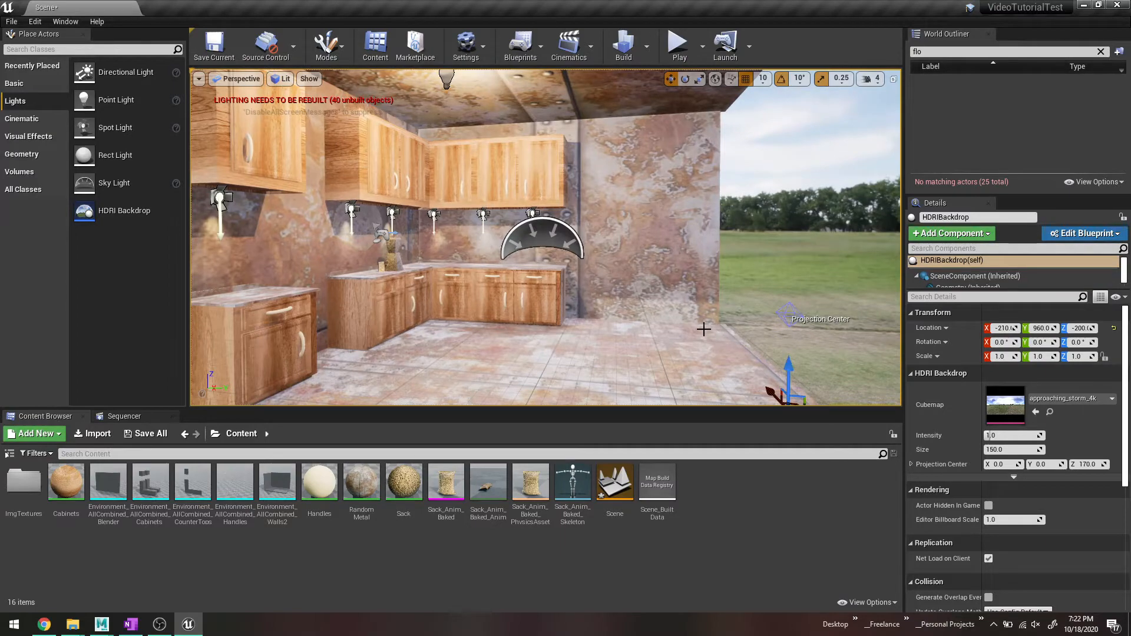
mouse_move(649, 338)
right_down()
mouse_move(714, 370)
mouse_move(646, 333)
right_up()
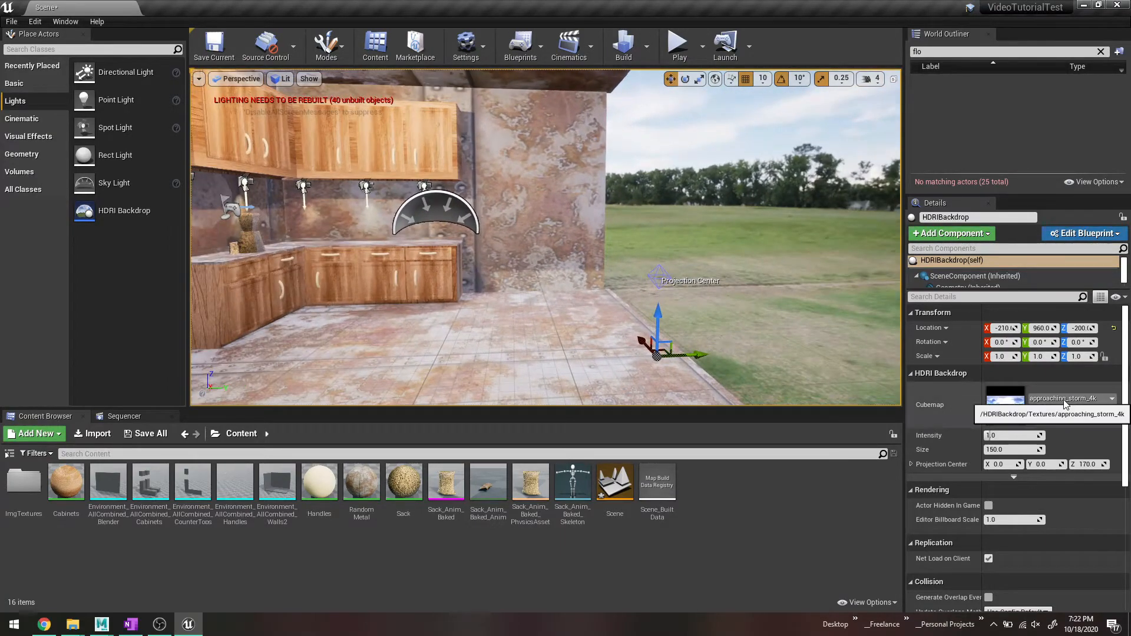
Step: Check the cubemap assets available for the HDRI backdrop and examine its projection around the kitchen set from a distance
click(1042, 399)
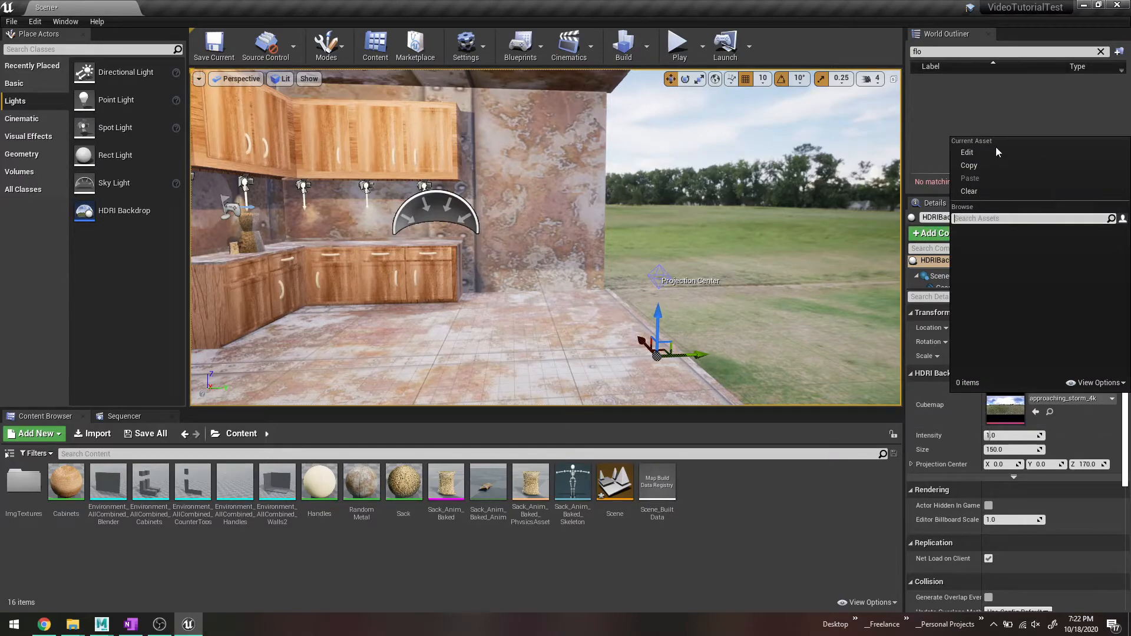
scroll(760, 290, down, 8)
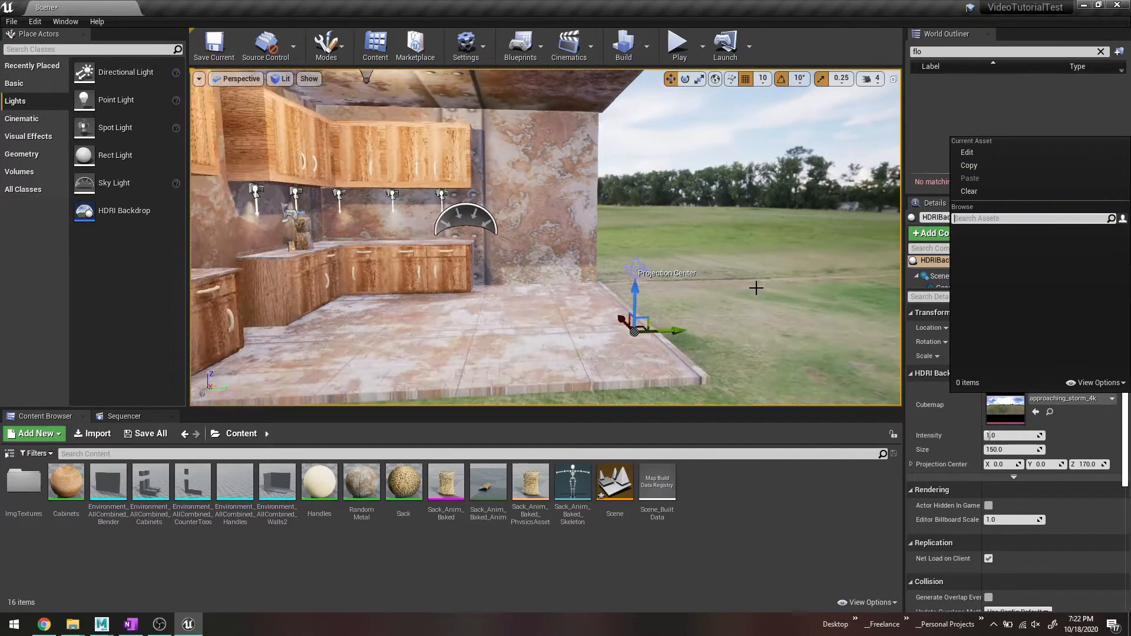
right_drag(747, 298, 748, 298)
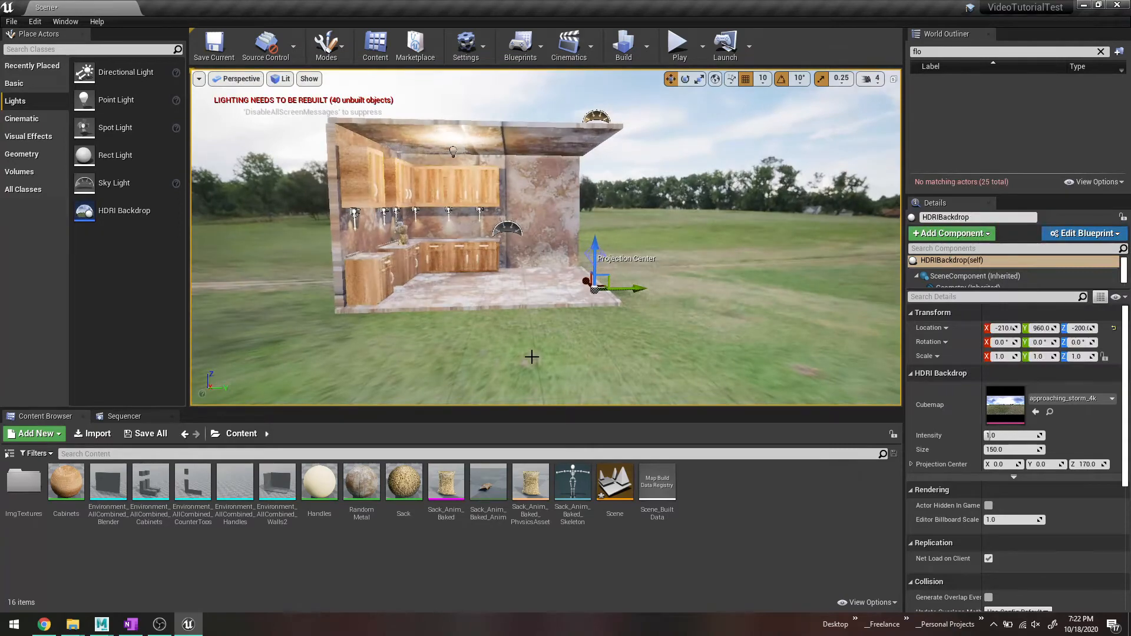
scroll(574, 306, up, 4)
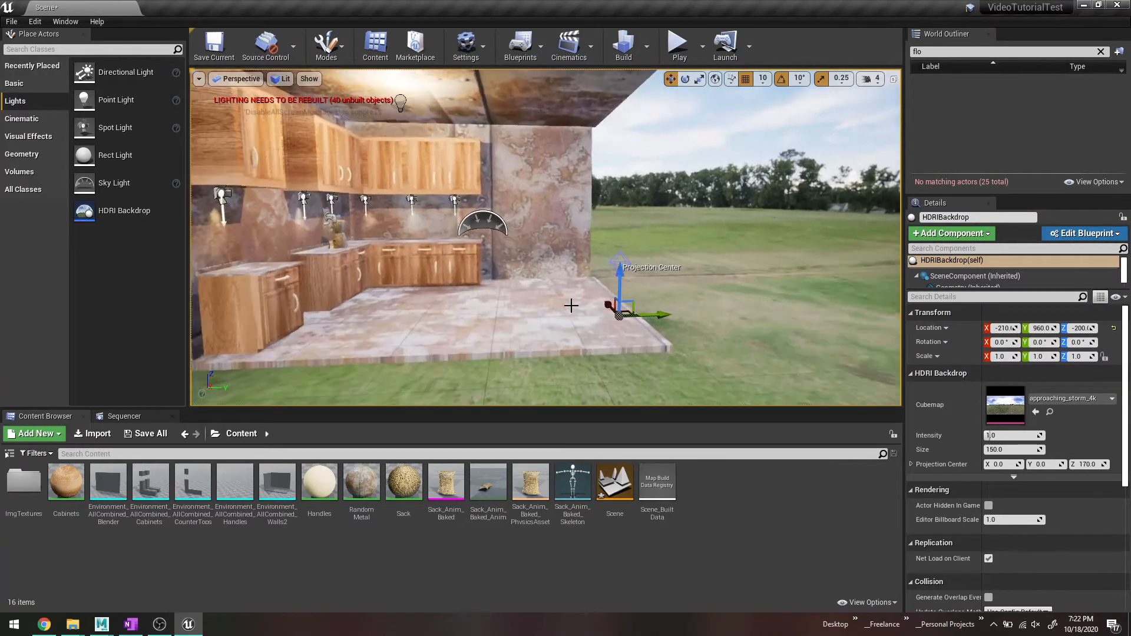
scroll(556, 308, down, 6)
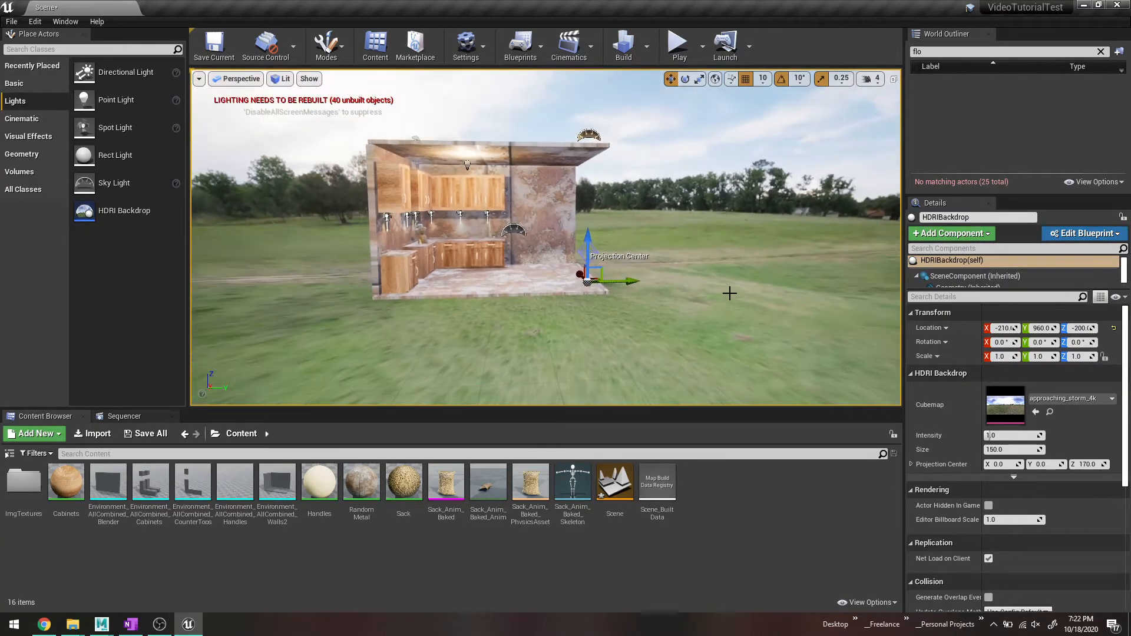
mouse_move(730, 292)
right_down()
mouse_move(686, 292)
mouse_move(720, 294)
right_up()
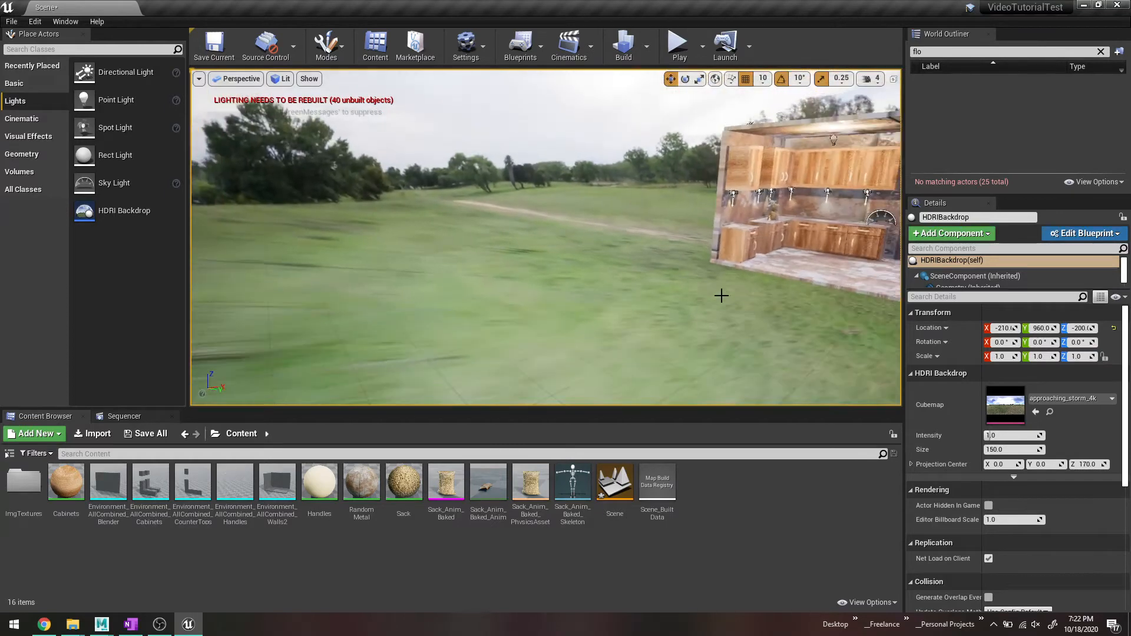
scroll(717, 291, down, 6)
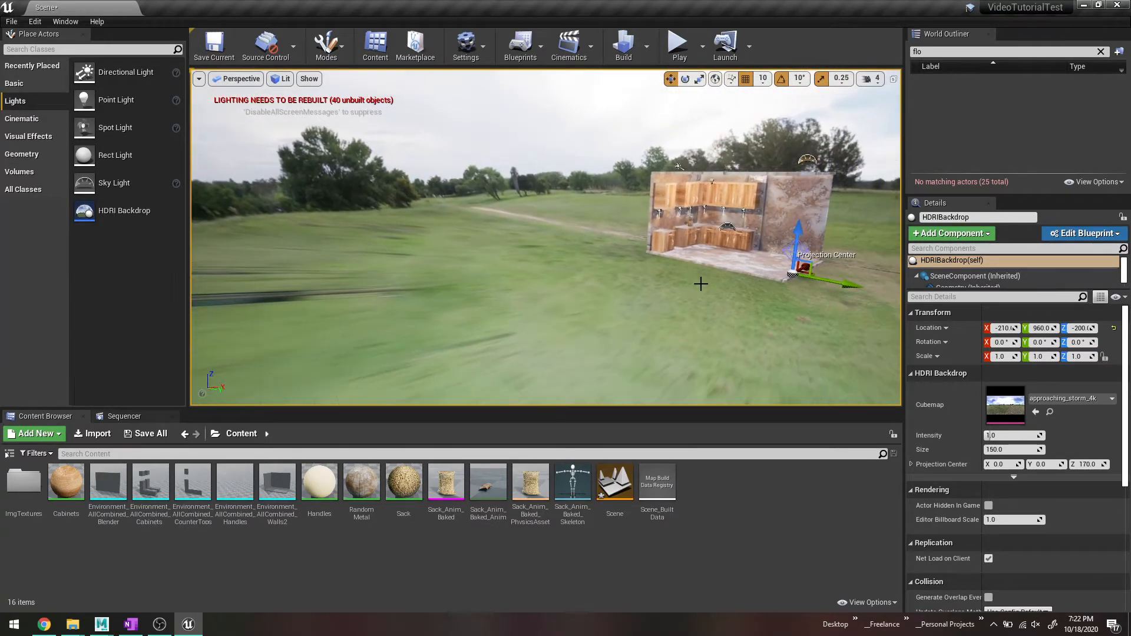
right_drag(636, 318, 581, 343)
scroll(591, 354, down, 2)
scroll(566, 265, down, 2)
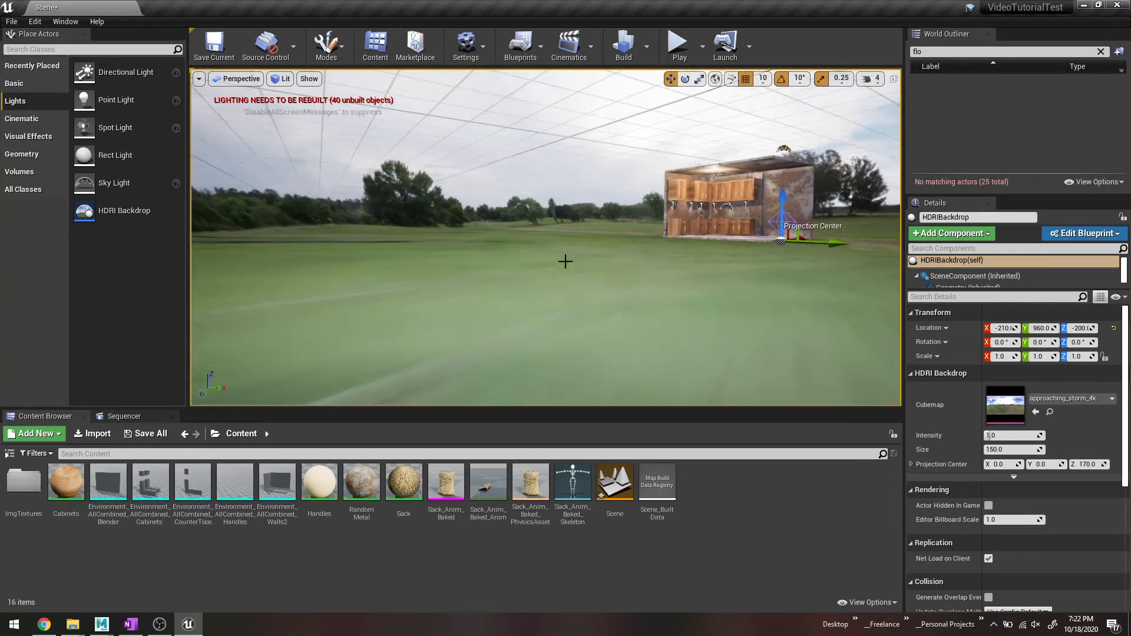
scroll(561, 242, down, 2)
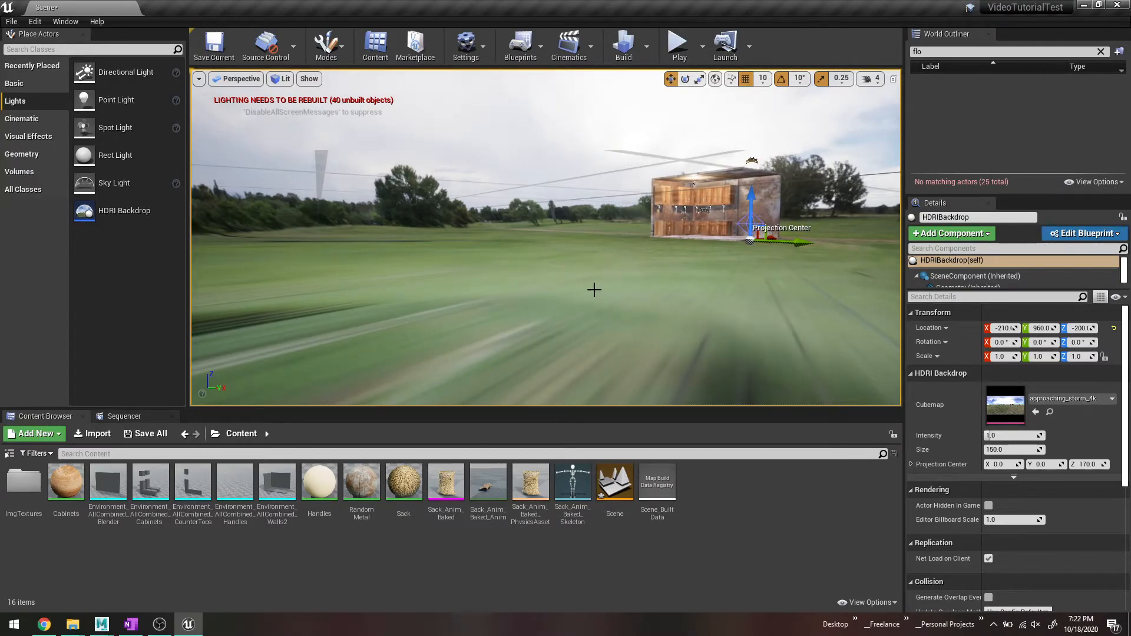
scroll(692, 254, up, 4)
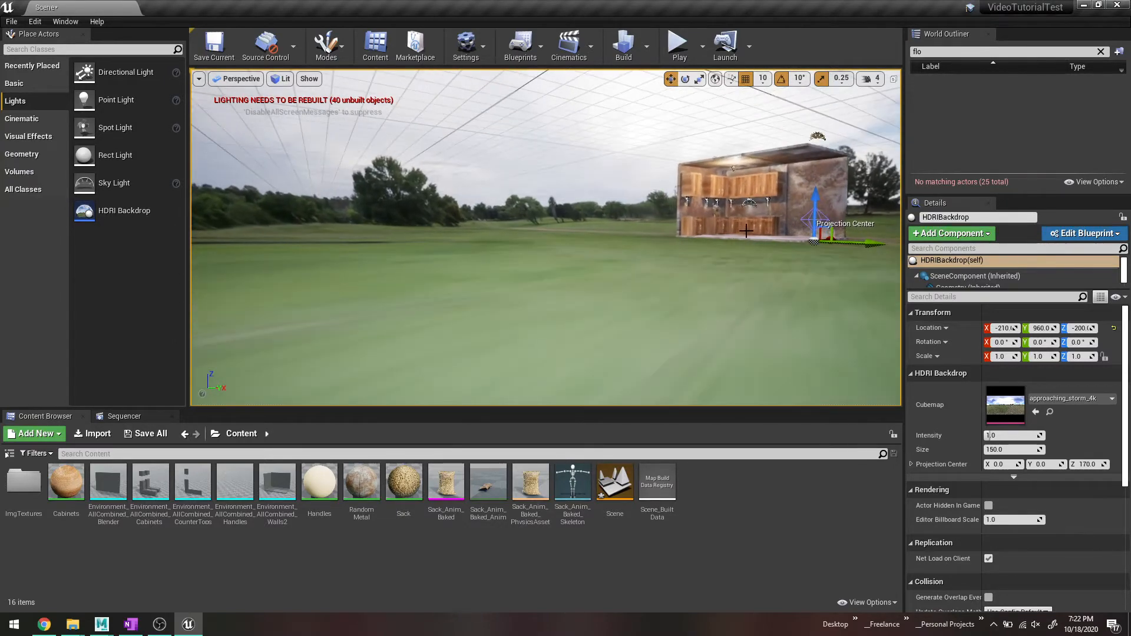
scroll(756, 234, up, 1)
Step: Frame the whole HDRI backdrop and examine its dome from outside
key(f)
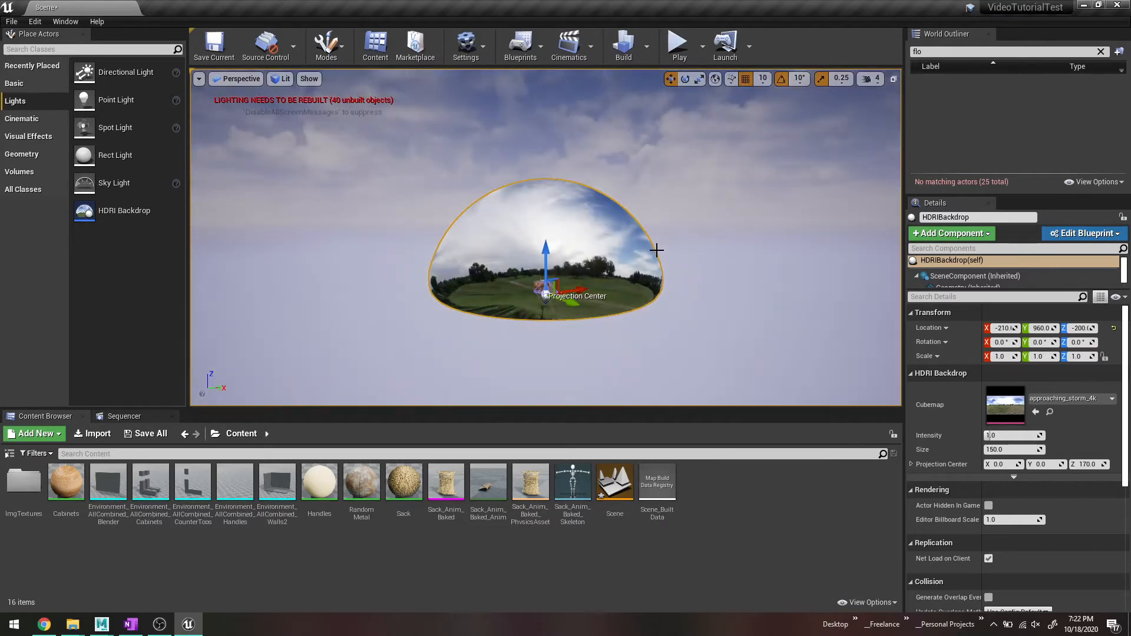
scroll(699, 345, up, 2)
right_drag(701, 345, 701, 330)
middle_drag(701, 345, 705, 365)
middle_drag(732, 309, 735, 319)
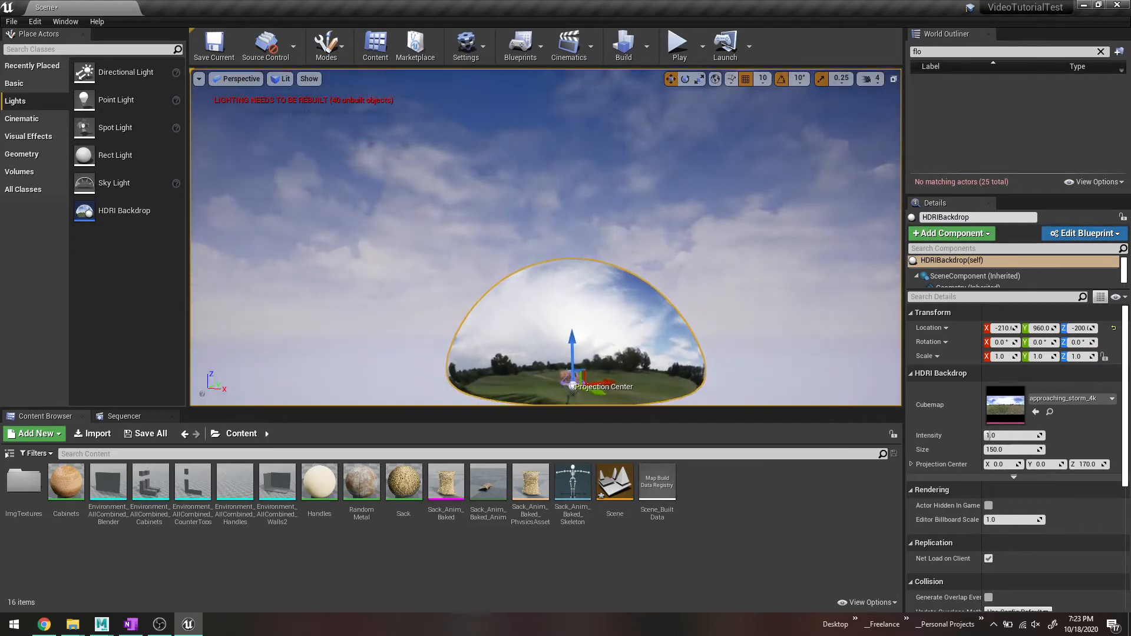
scroll(644, 348, up, 2)
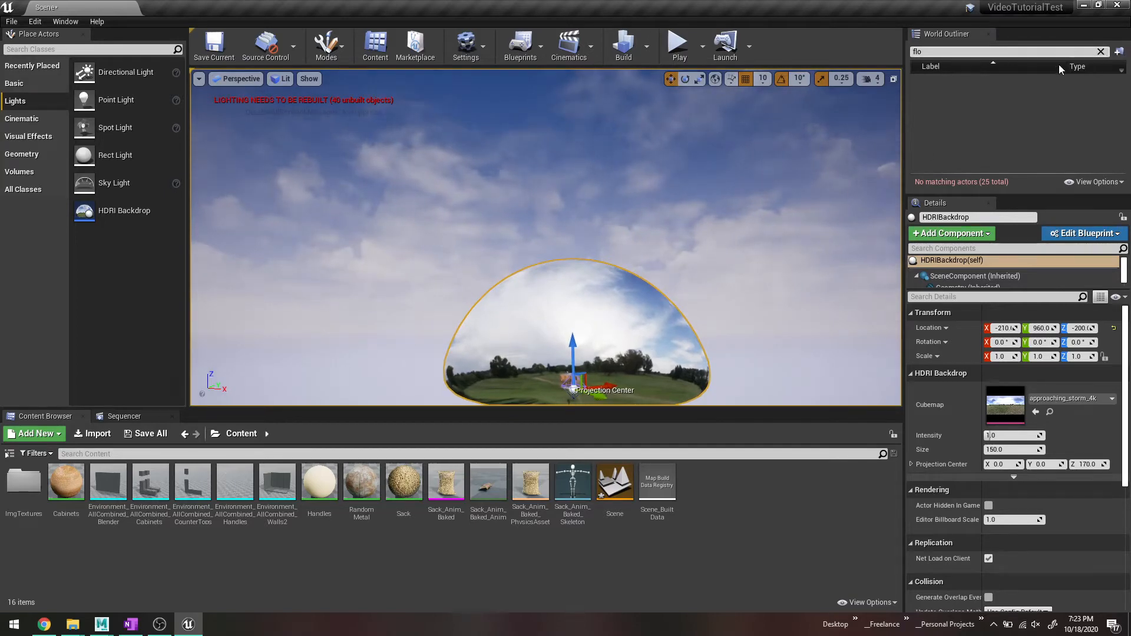
Step: Clear the actor filter, focus on the Light Source, and return the view to the edge of the kitchen floor
click(1100, 51)
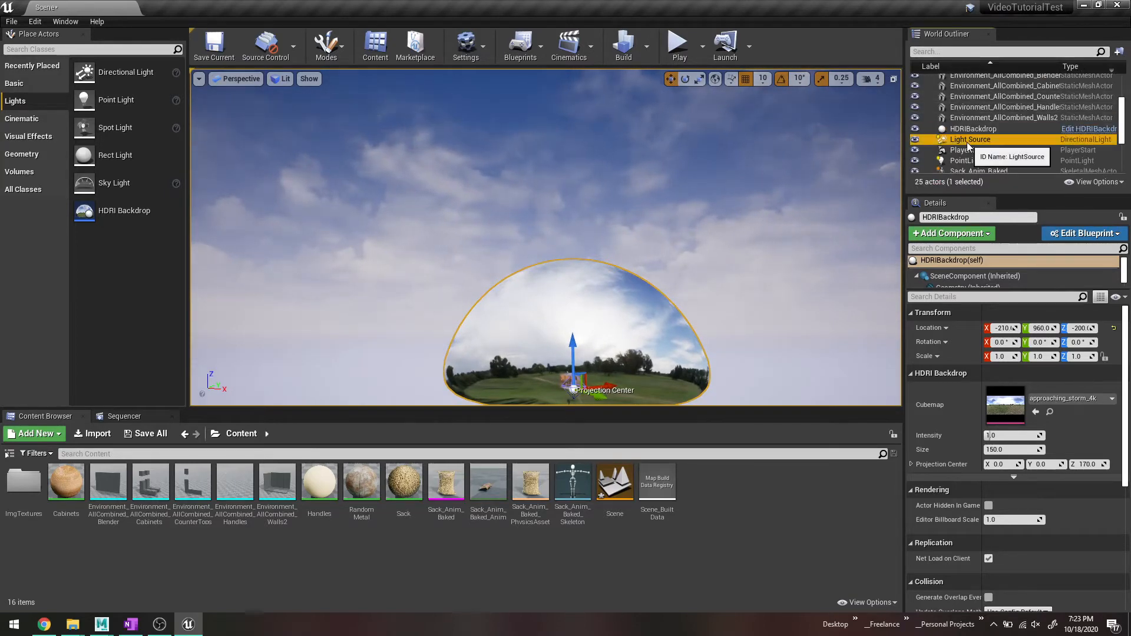
double_click(969, 140)
scroll(519, 285, down, 4)
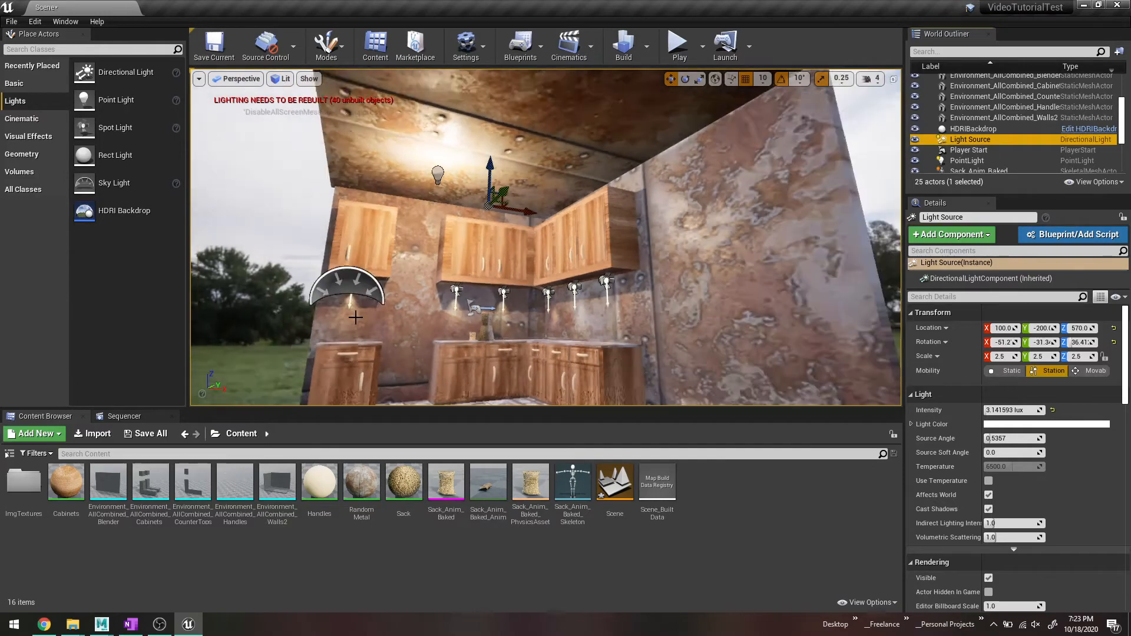
right_drag(519, 286, 766, 321)
right_drag(545, 237, 824, 283)
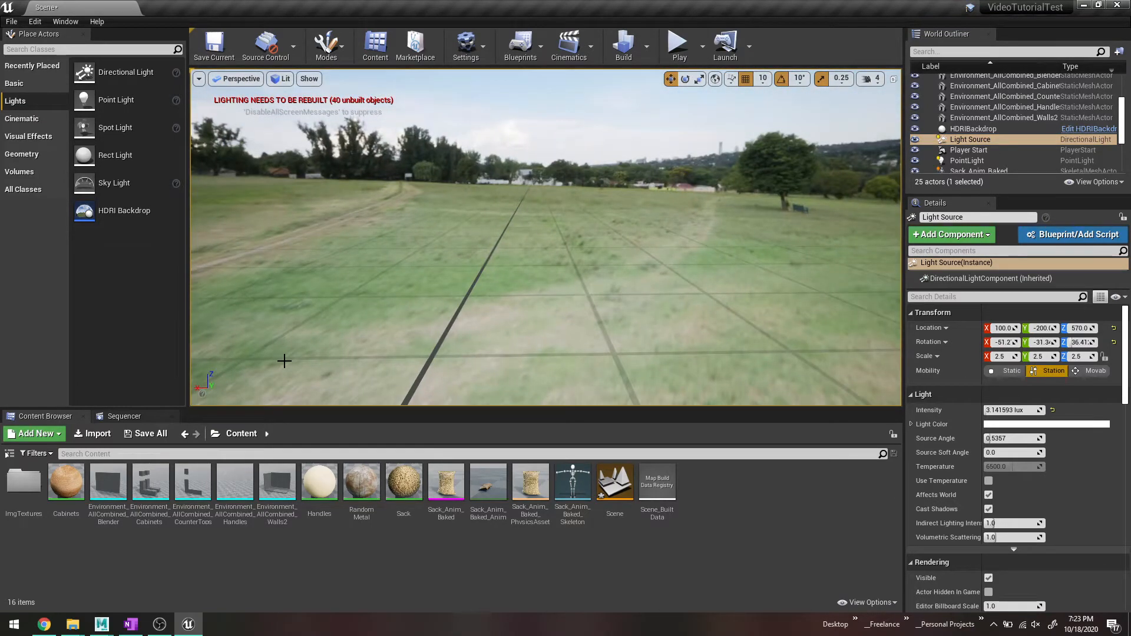
right_drag(472, 242, 465, 377)
scroll(465, 240, down, 5)
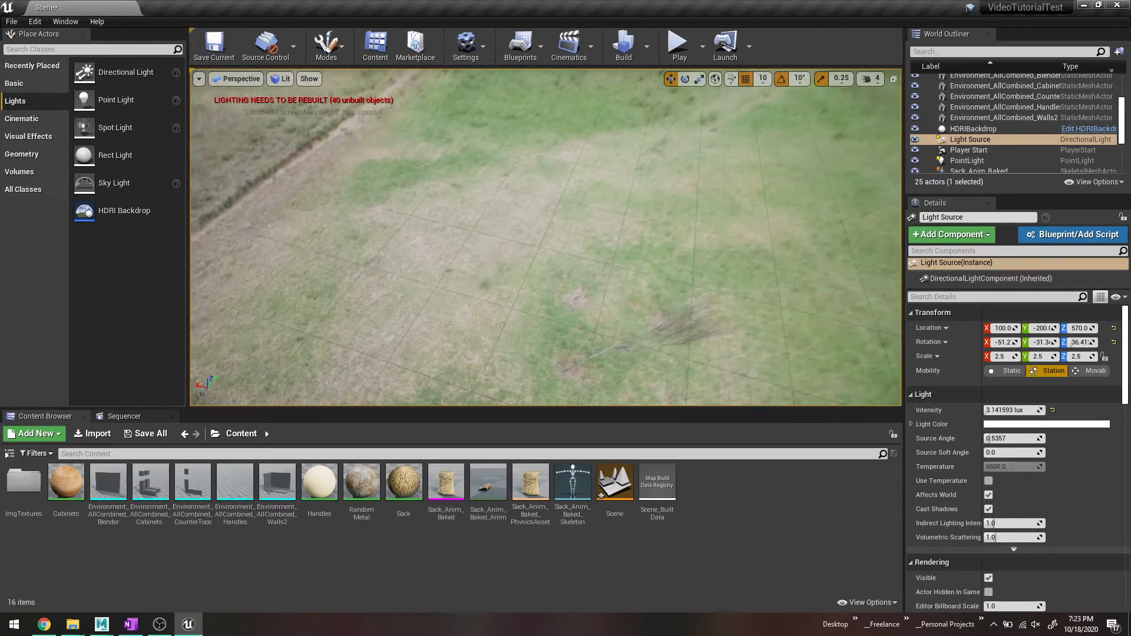
right_drag(633, 339, 377, 339)
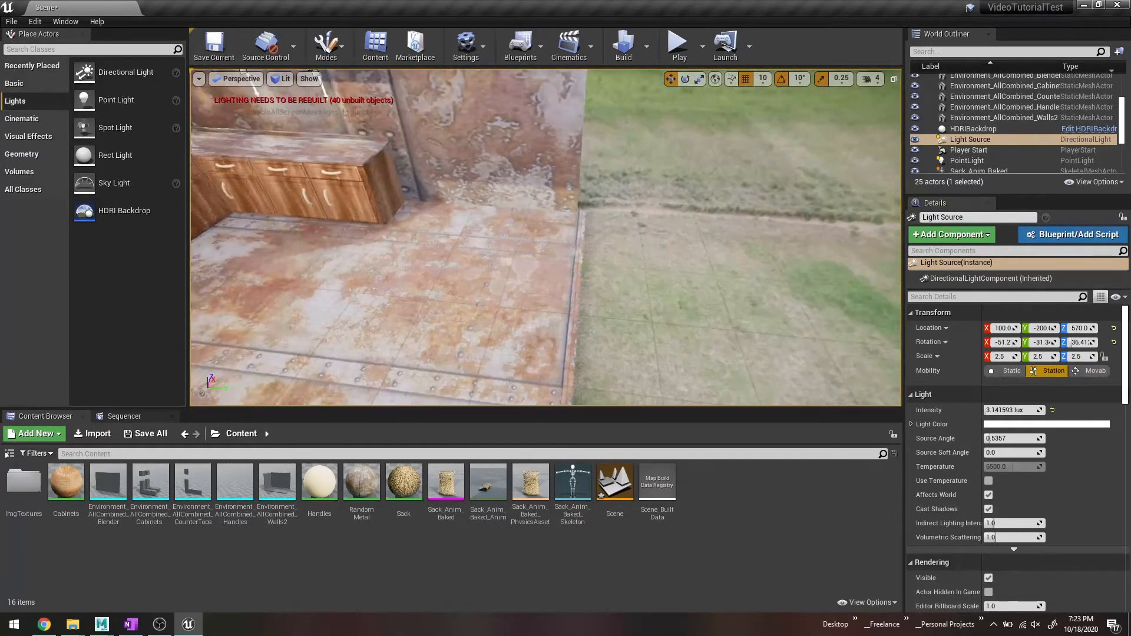
right_drag(565, 285, 524, 371)
scroll(601, 313, down, 5)
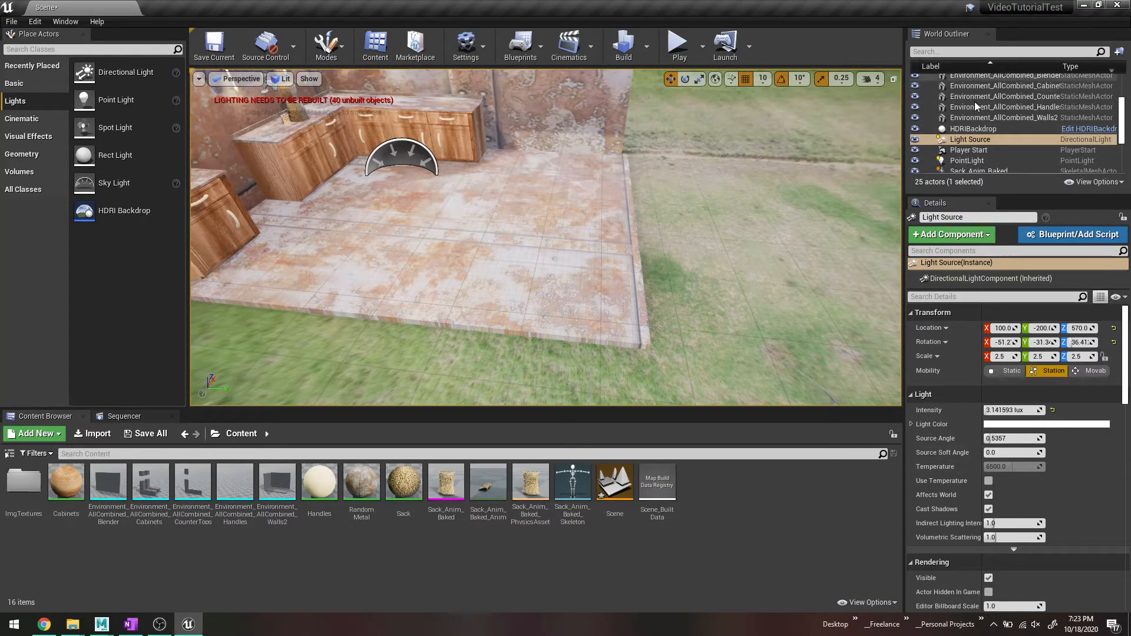
Step: Select the HDRI backdrop's Geometry component and check which static meshes are available to replace its dome
click(963, 130)
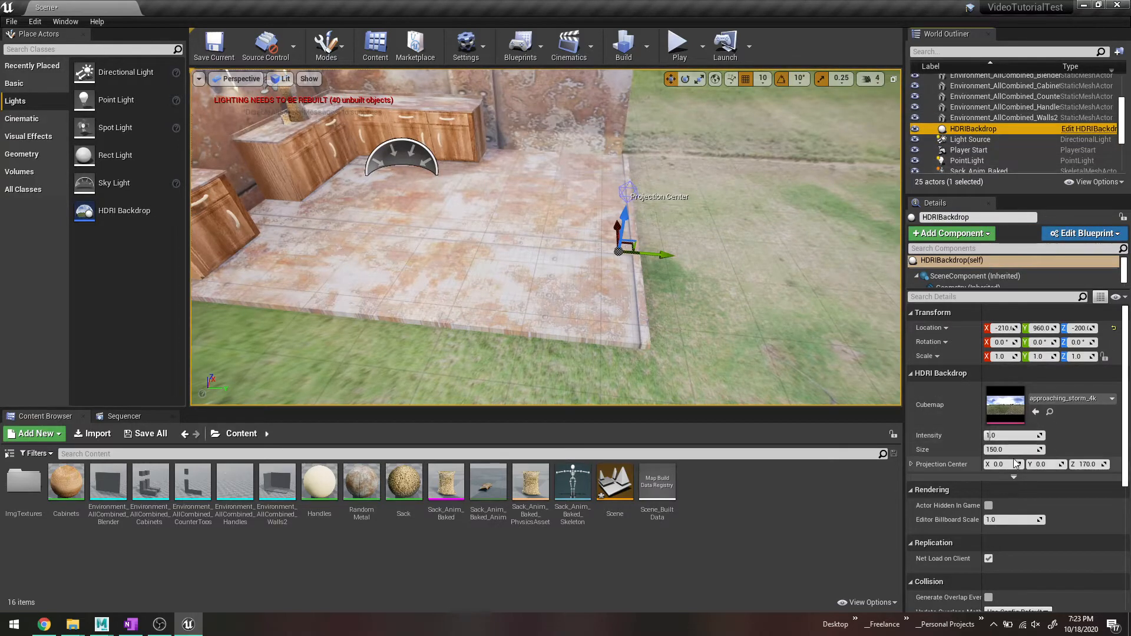
scroll(1013, 458, down, 3)
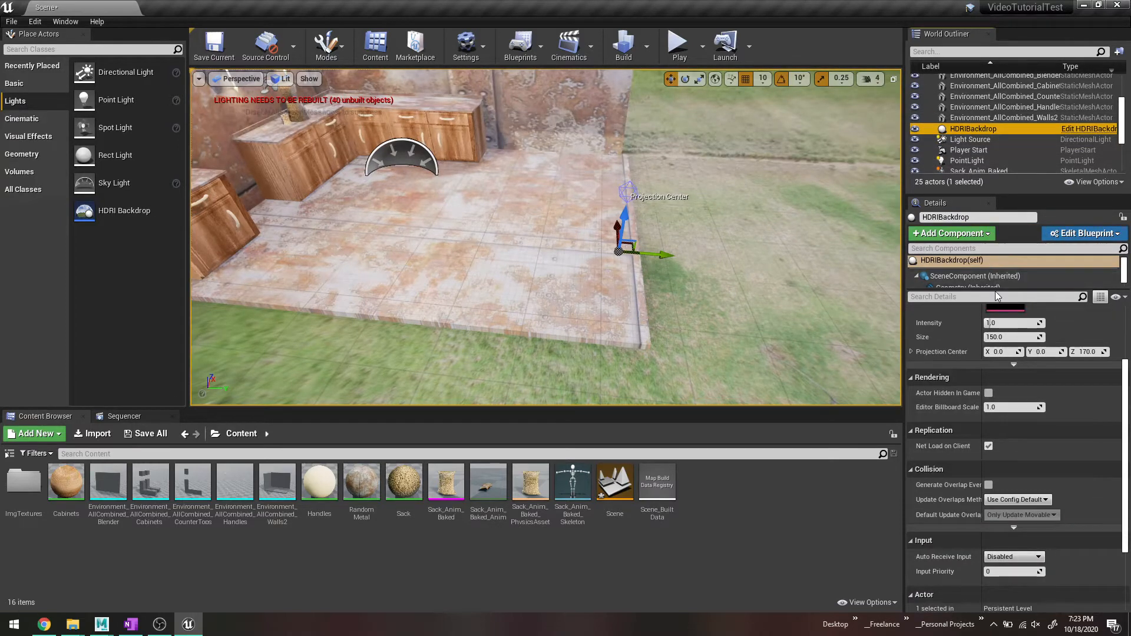
drag(989, 310, 989, 326)
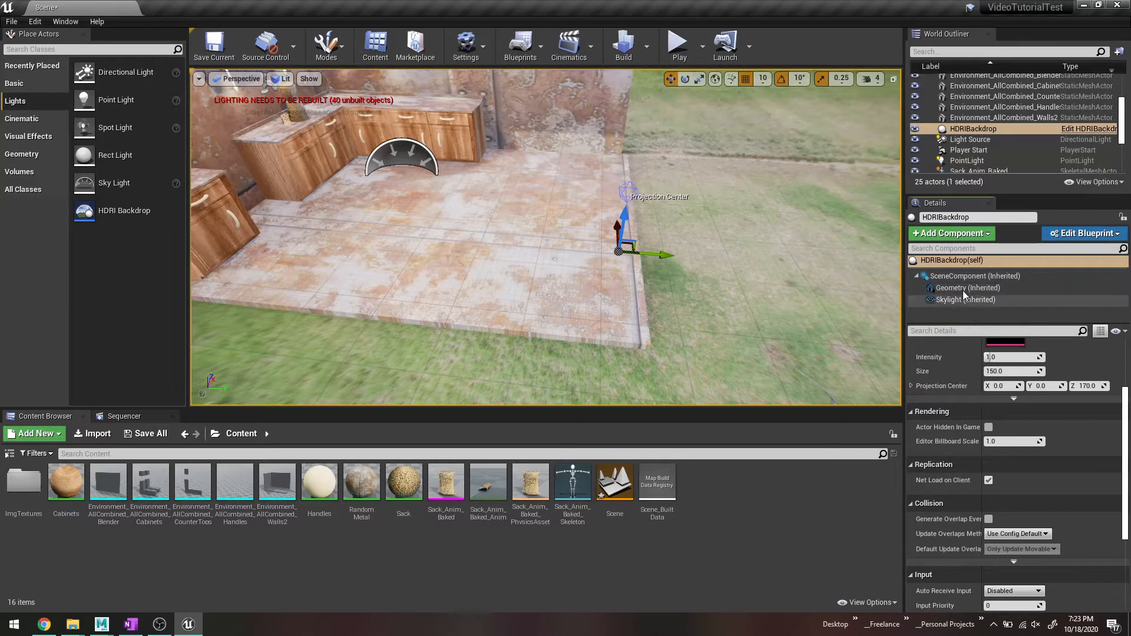
click(960, 288)
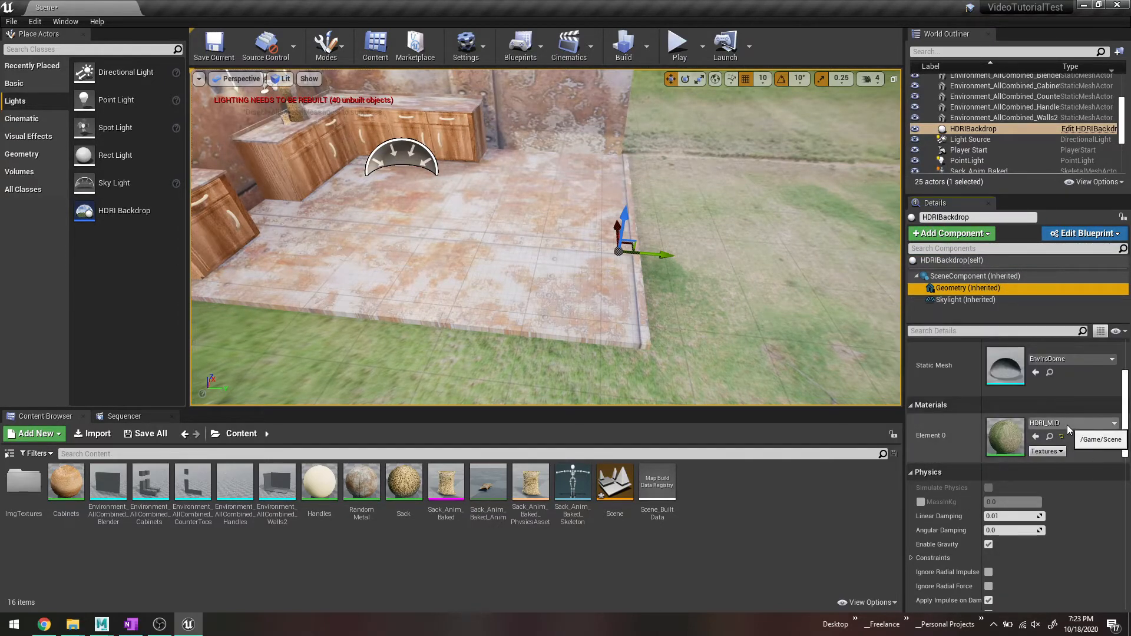
click(1066, 361)
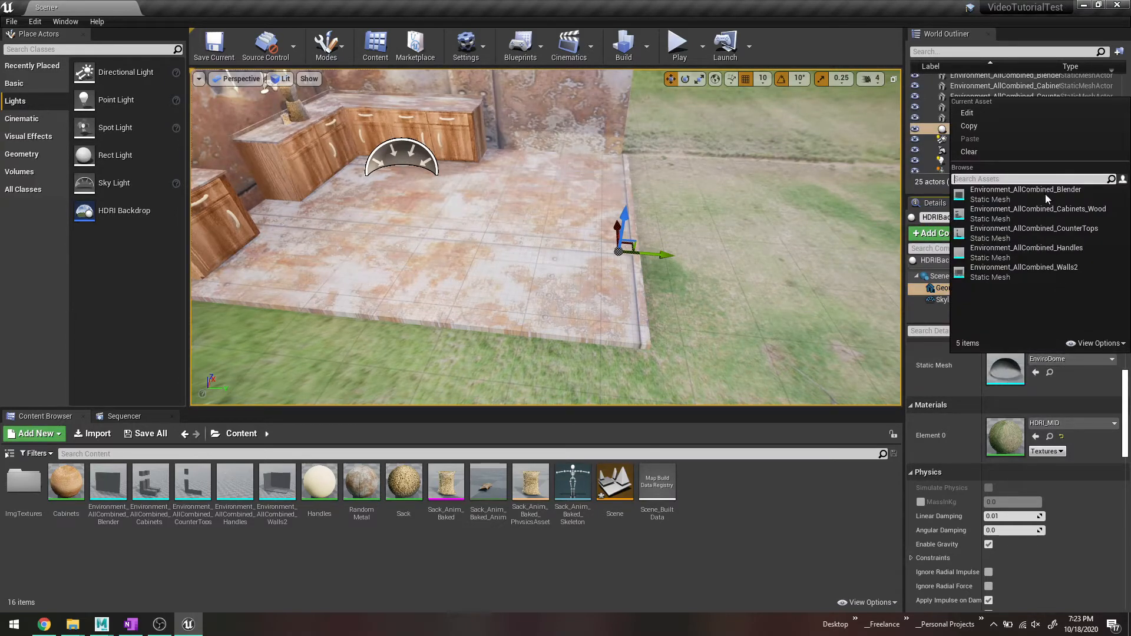
mouse_move(1053, 213)
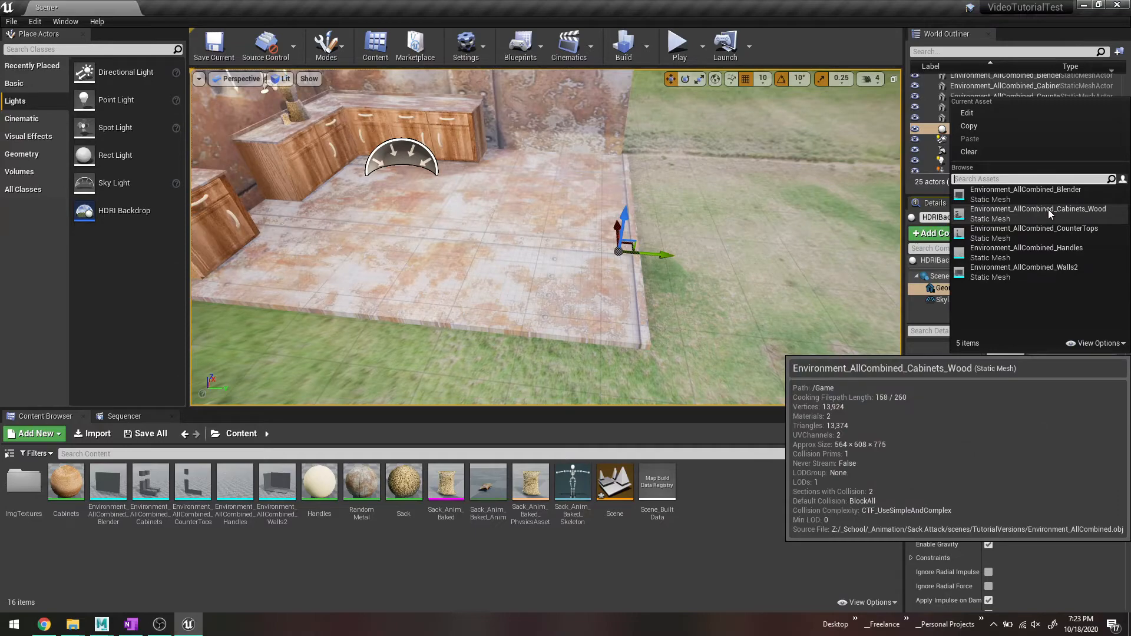
click(22, 86)
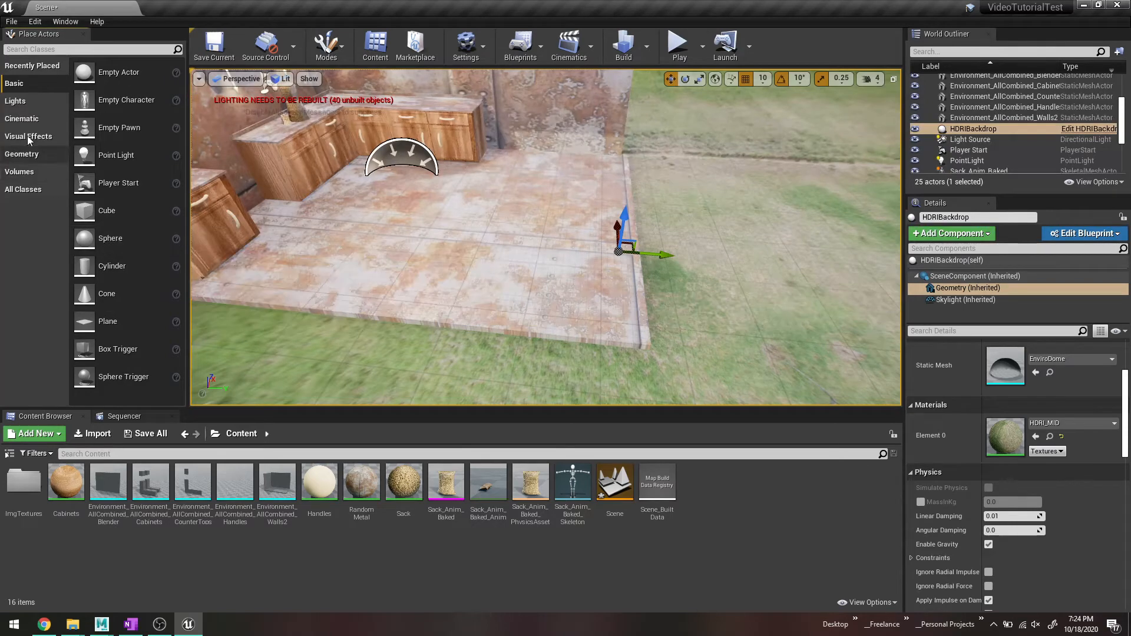
Step: Try Environment_AllCombined_CounterTops as the backdrop geometry's static mesh and examine how it projects around the kitchen
click(1049, 358)
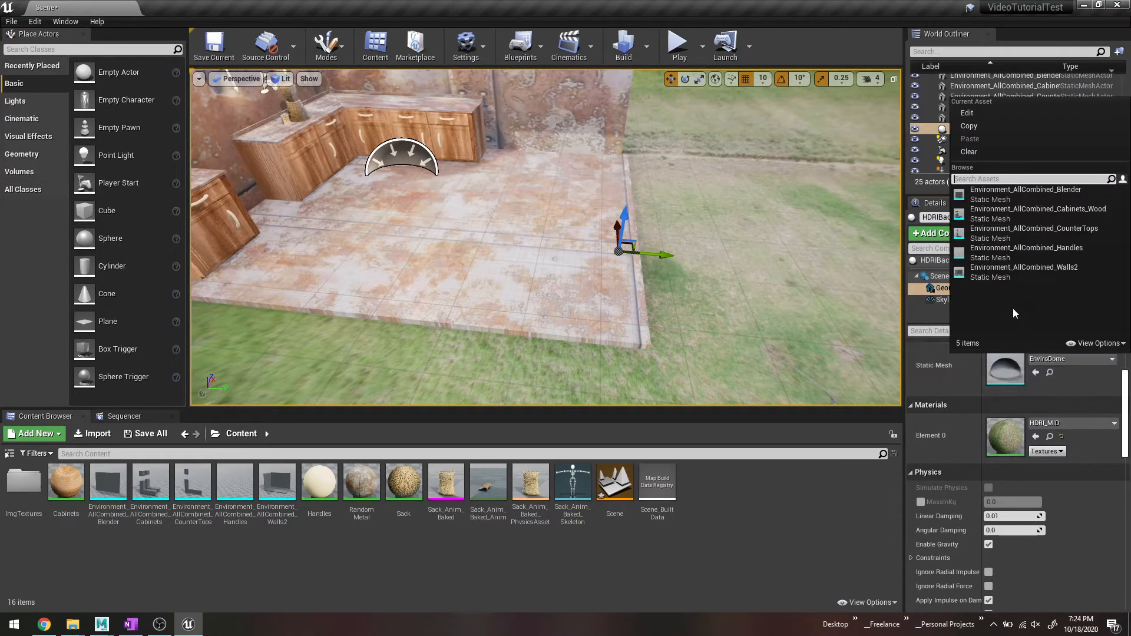
click(1041, 228)
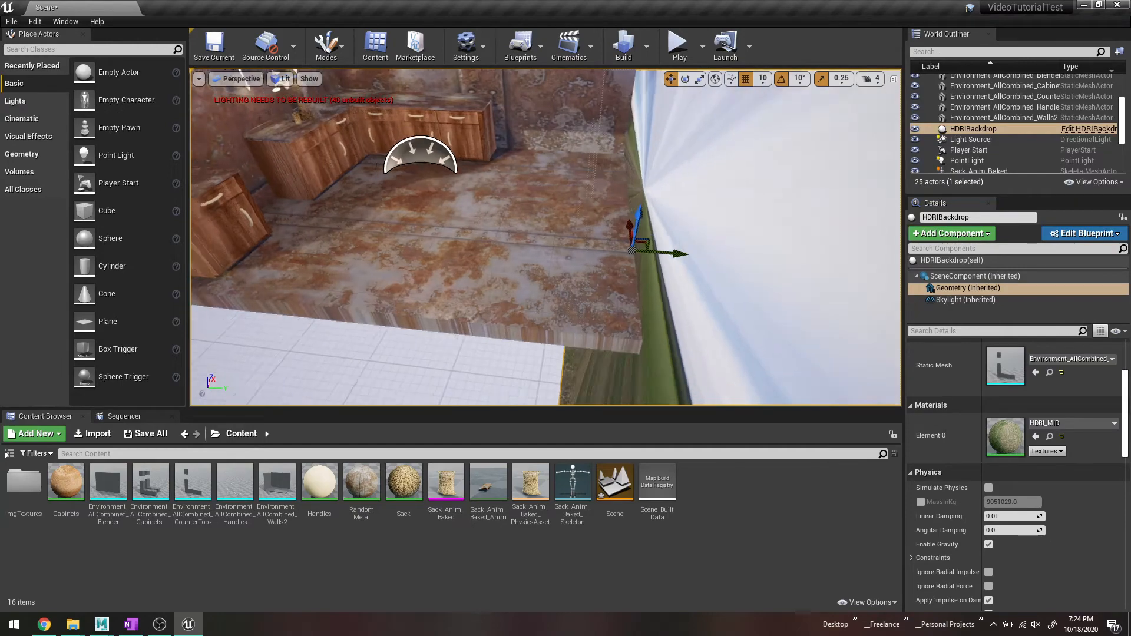
right_drag(648, 237, 533, 254)
scroll(633, 243, down, 3)
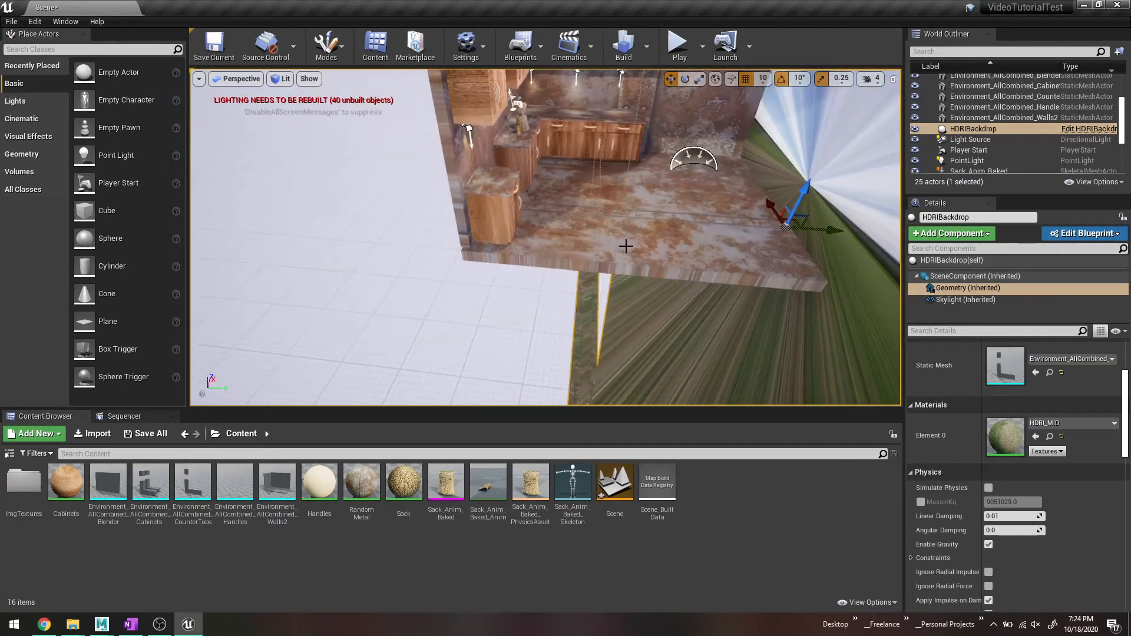
scroll(620, 257, down, 2)
right_drag(389, 323, 616, 294)
scroll(394, 325, down, 3)
right_drag(543, 320, 683, 374)
Step: Frame the backdrop's countertop-shaped geometry and examine the whole projection from outside
click(1099, 360)
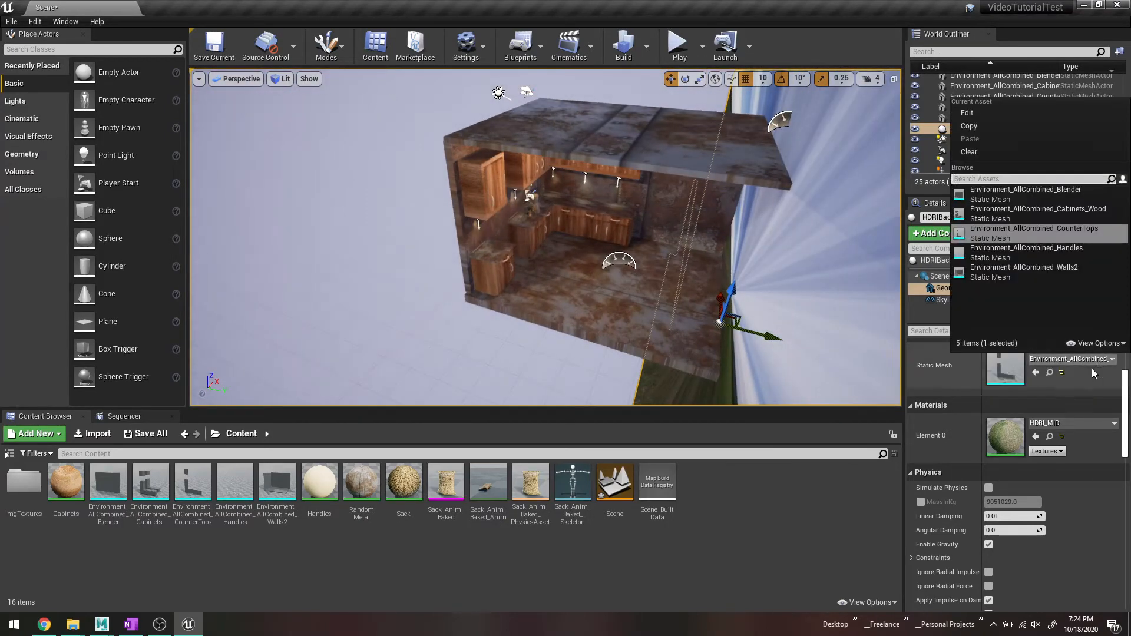
right_drag(570, 298, 656, 285)
text(f)
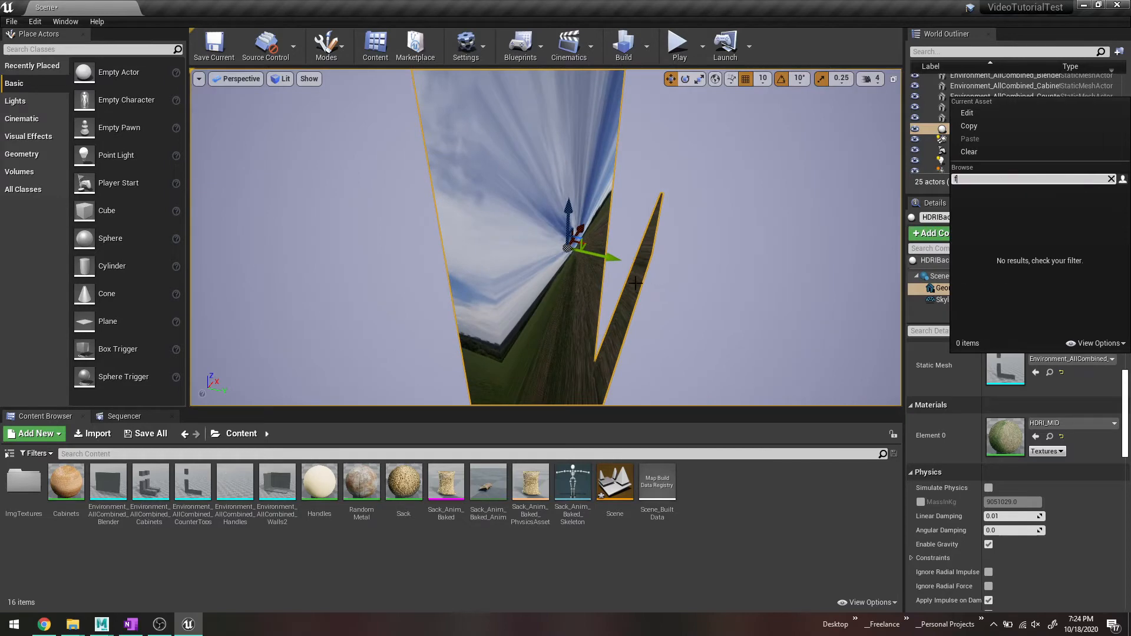
key(Escape)
key(f)
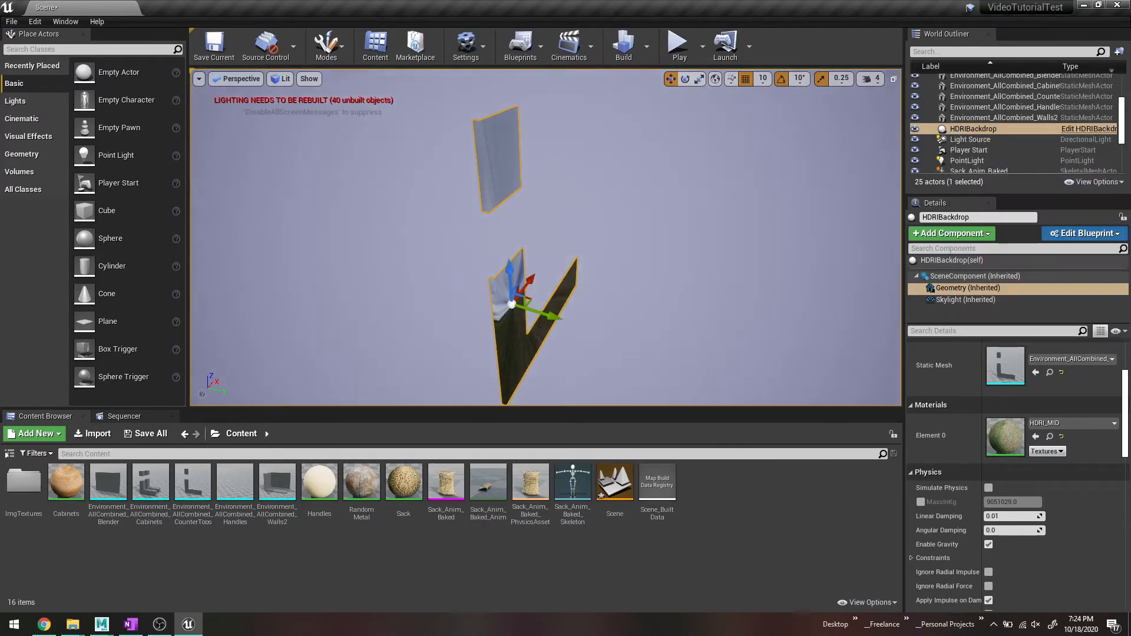
mouse_move(678, 326)
right_down()
mouse_move(636, 323)
mouse_move(689, 327)
mouse_move(680, 320)
right_up()
Step: Reset the backdrop geometry's static mesh to the default EnviroDome
click(1071, 359)
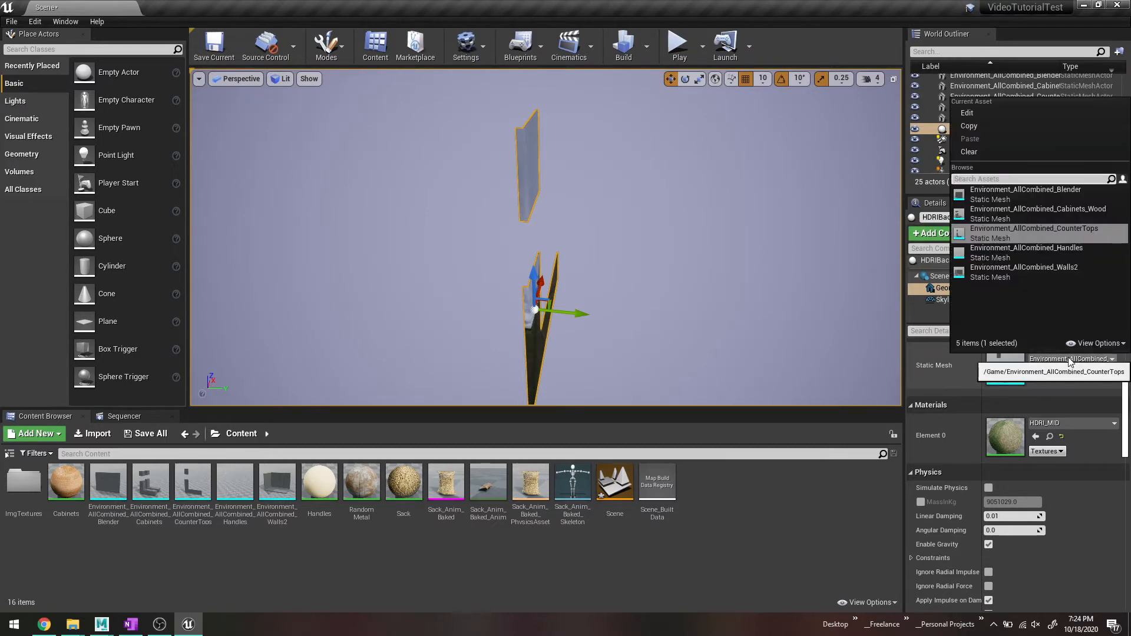
click(1094, 403)
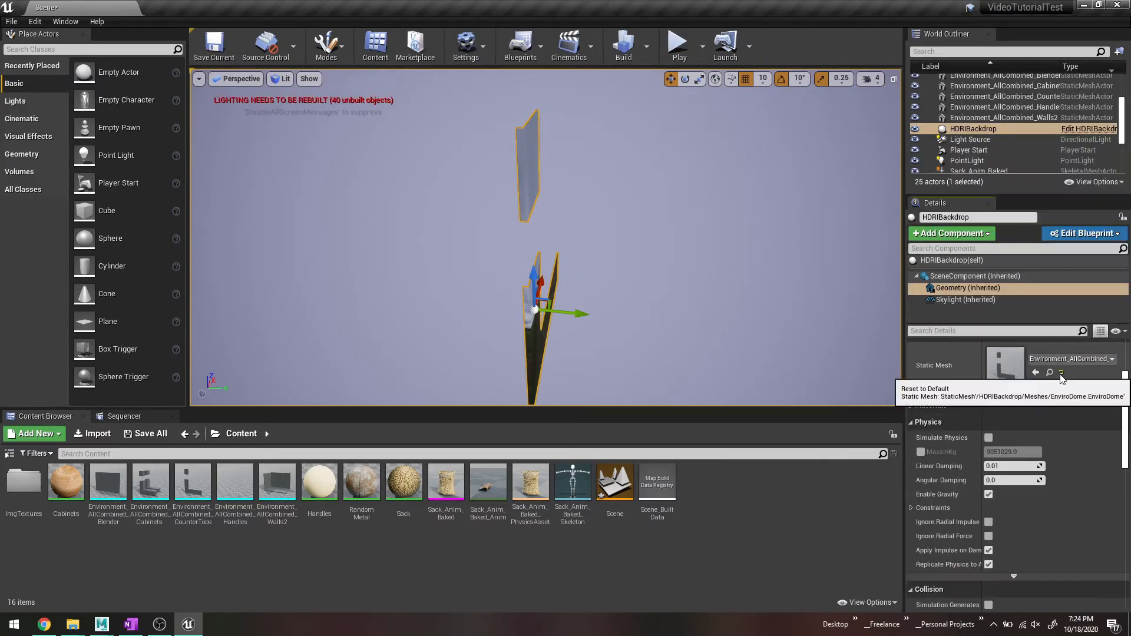
click(1061, 372)
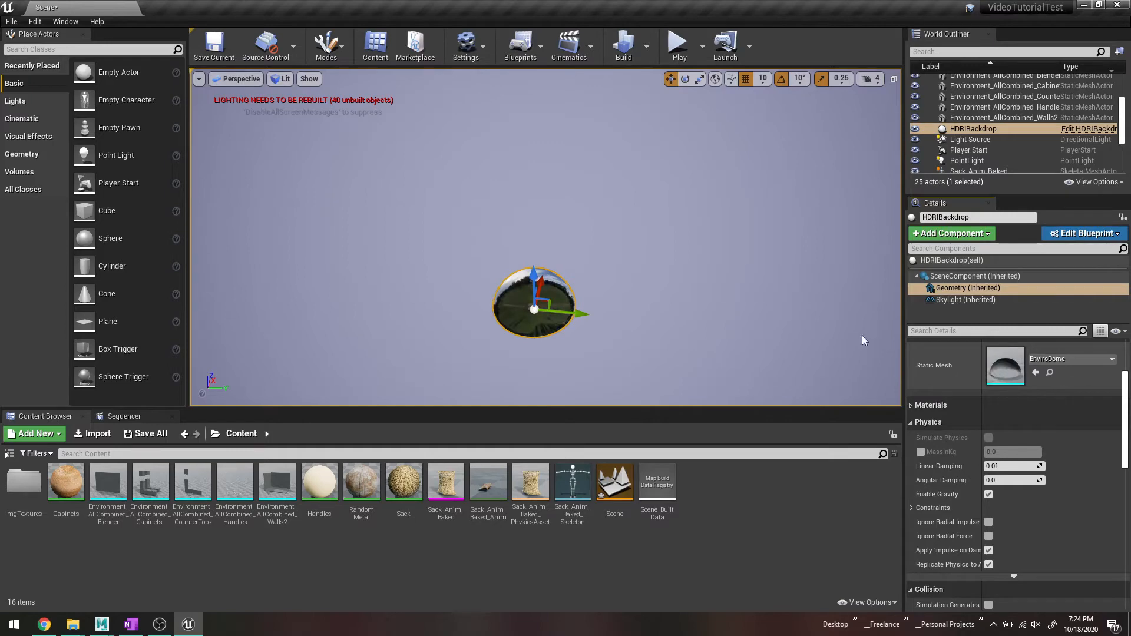
scroll(577, 302, up, 4)
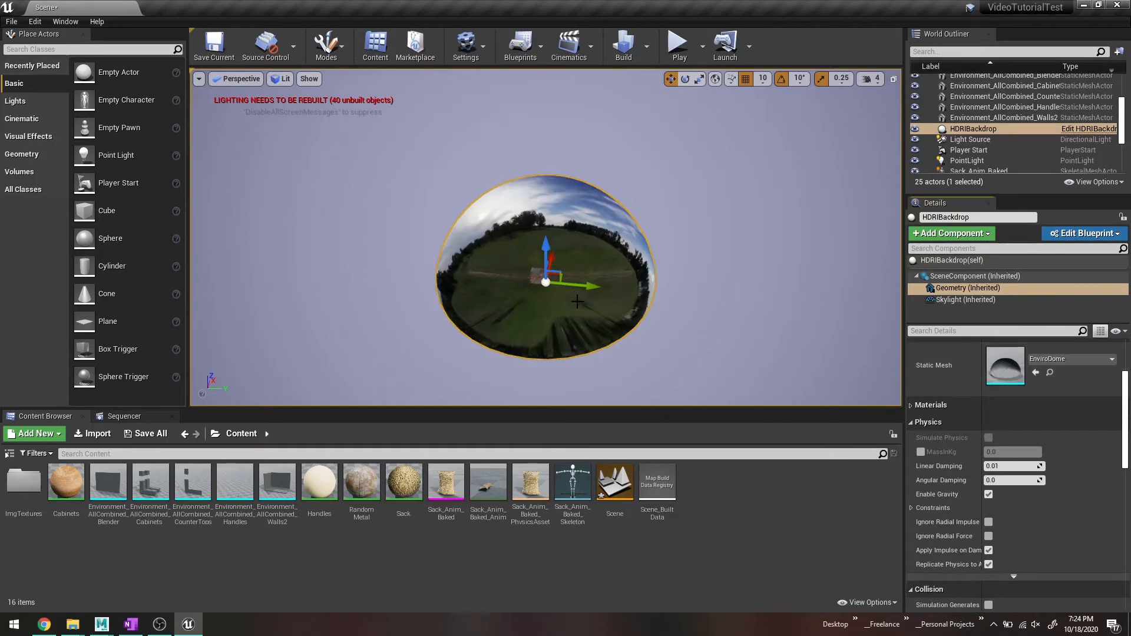
Step: Focus on Environment_AllCombined_Walls2 and examine the kitchen set and floor edge against the HDRI backdrop
double_click(1002, 117)
mouse_move(702, 280)
right_down()
mouse_move(698, 206)
mouse_move(714, 262)
right_up()
key(q)
key(q)
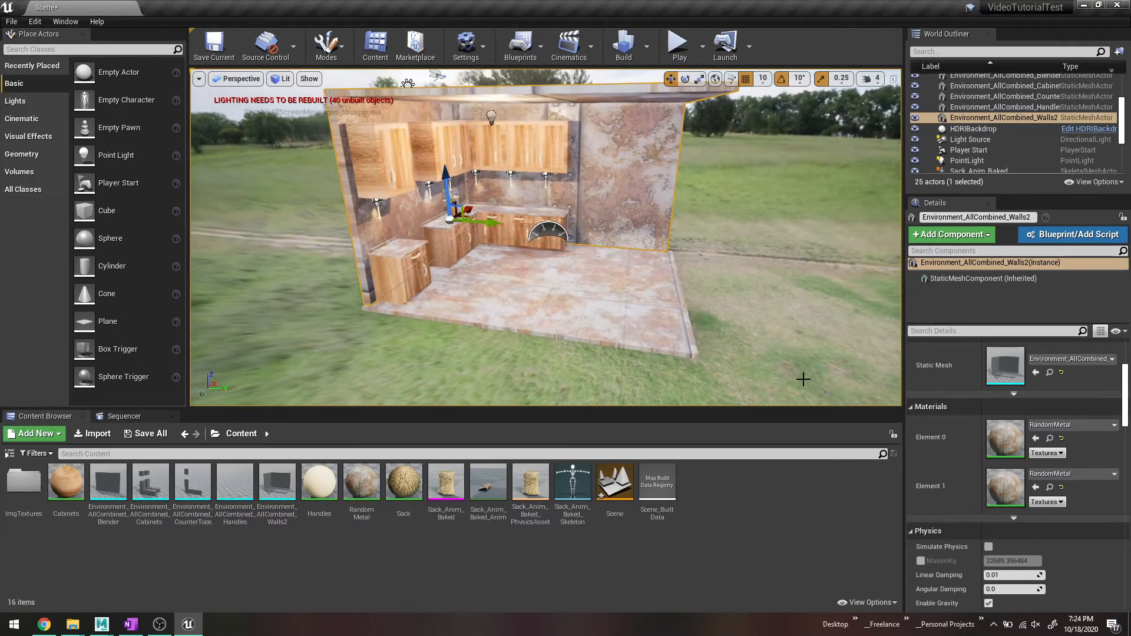
click(770, 179)
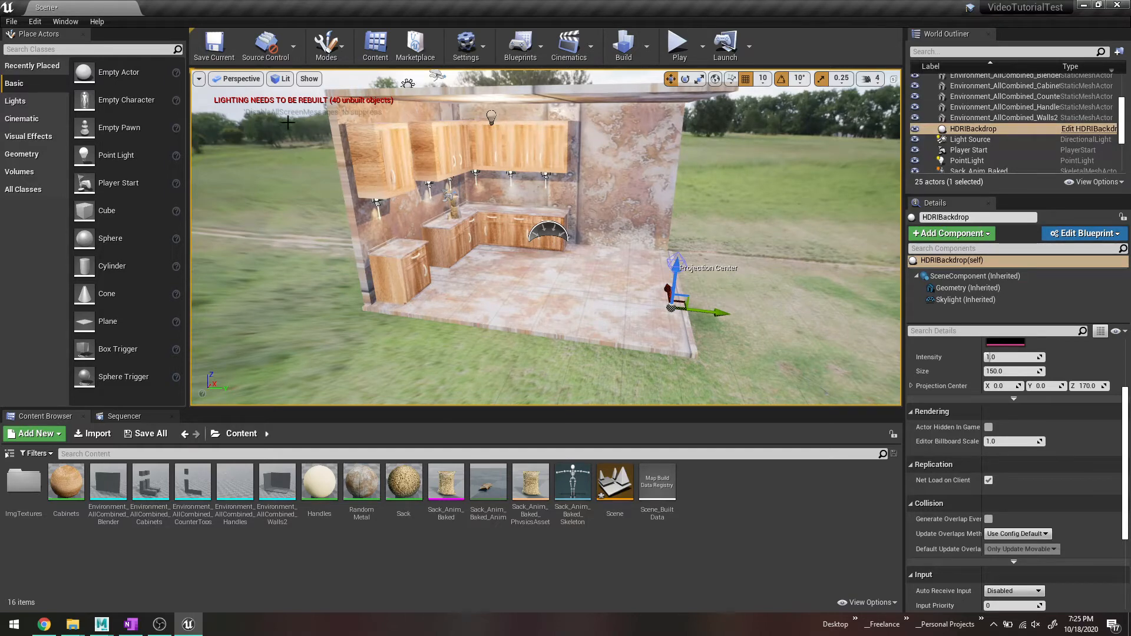
scroll(344, 123, up, 2)
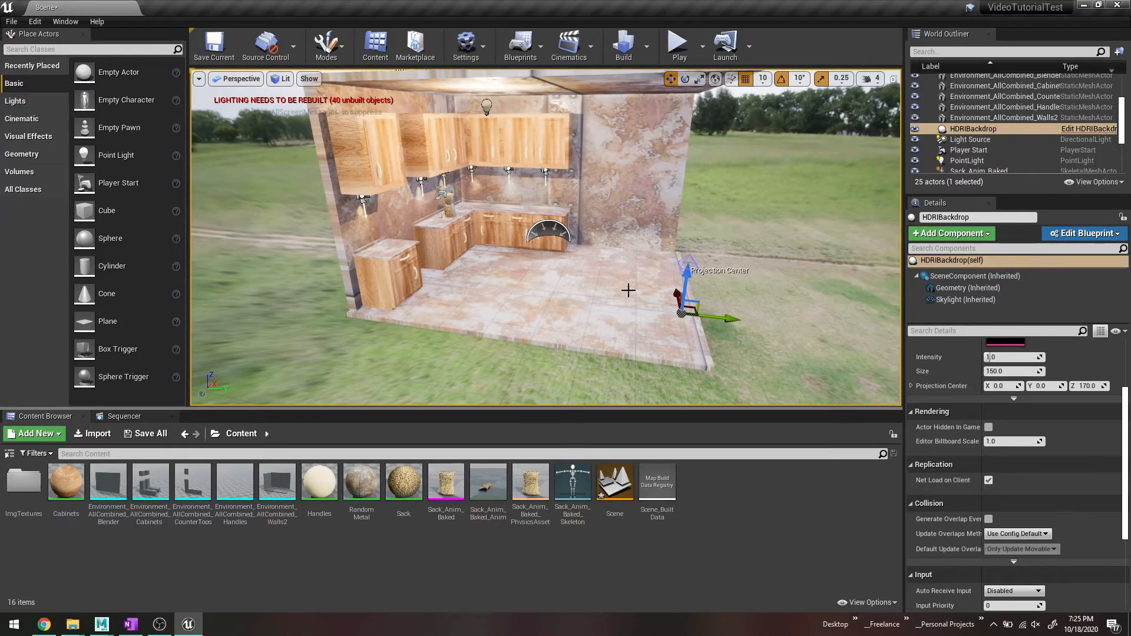
scroll(464, 212, up, 5)
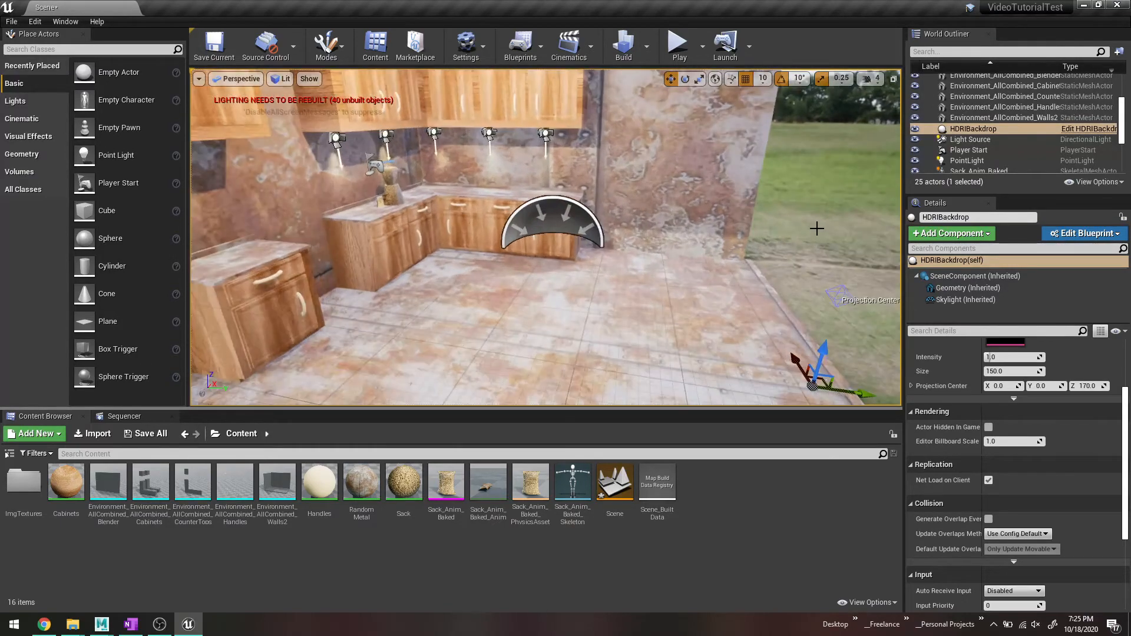
Step: Check the actions available for the HDRIBackdrop actor, and delete it from the scene
click(969, 129)
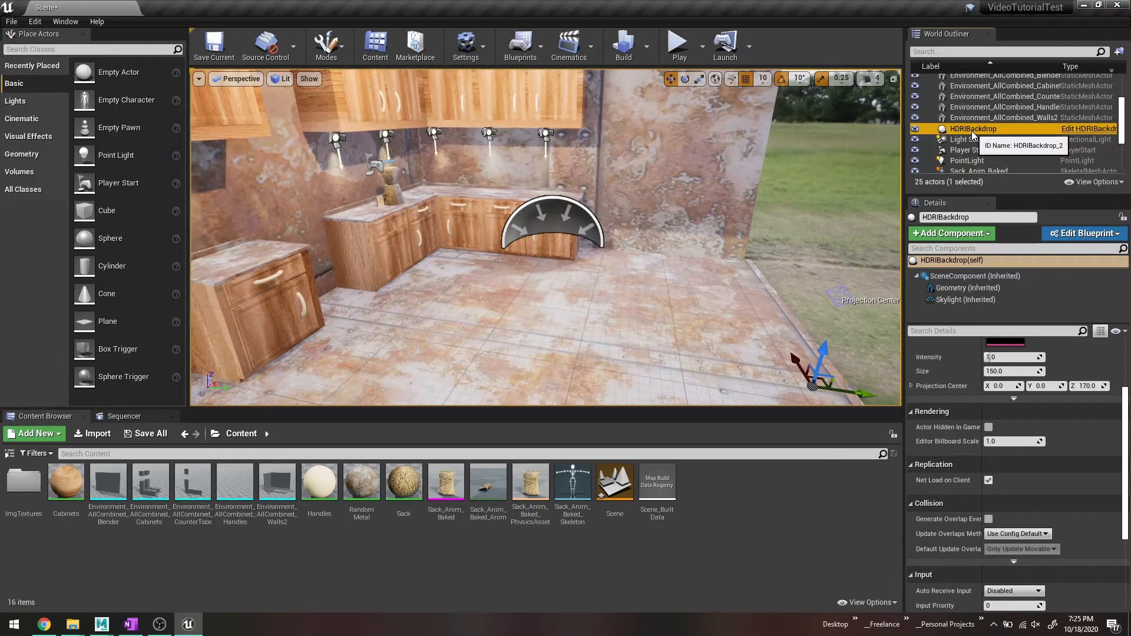
right_click(972, 130)
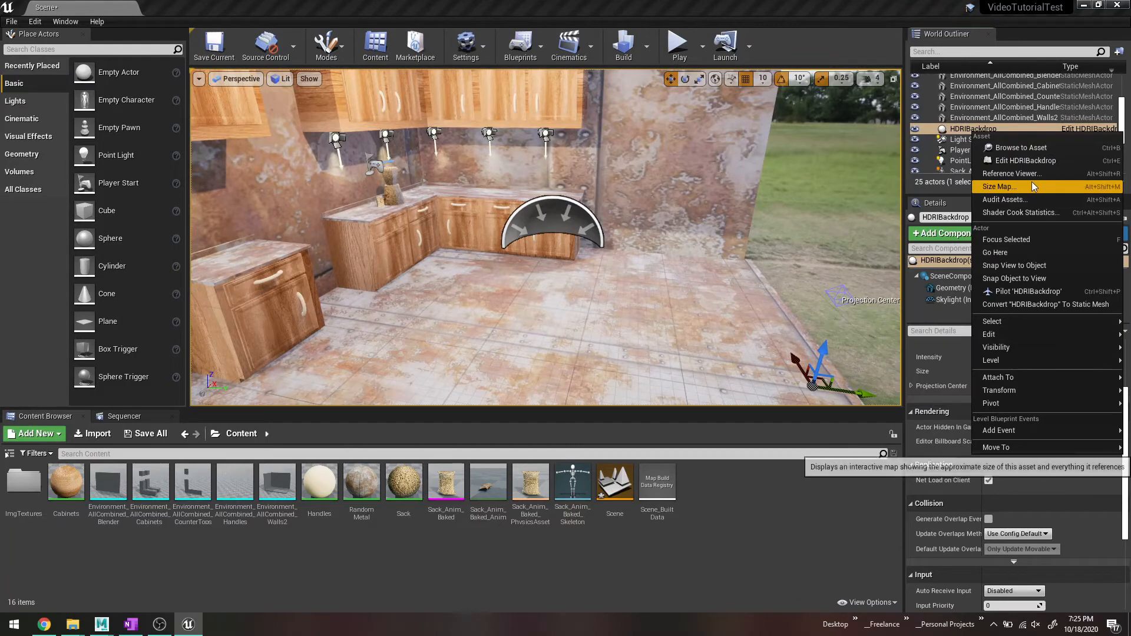
mouse_move(1011, 403)
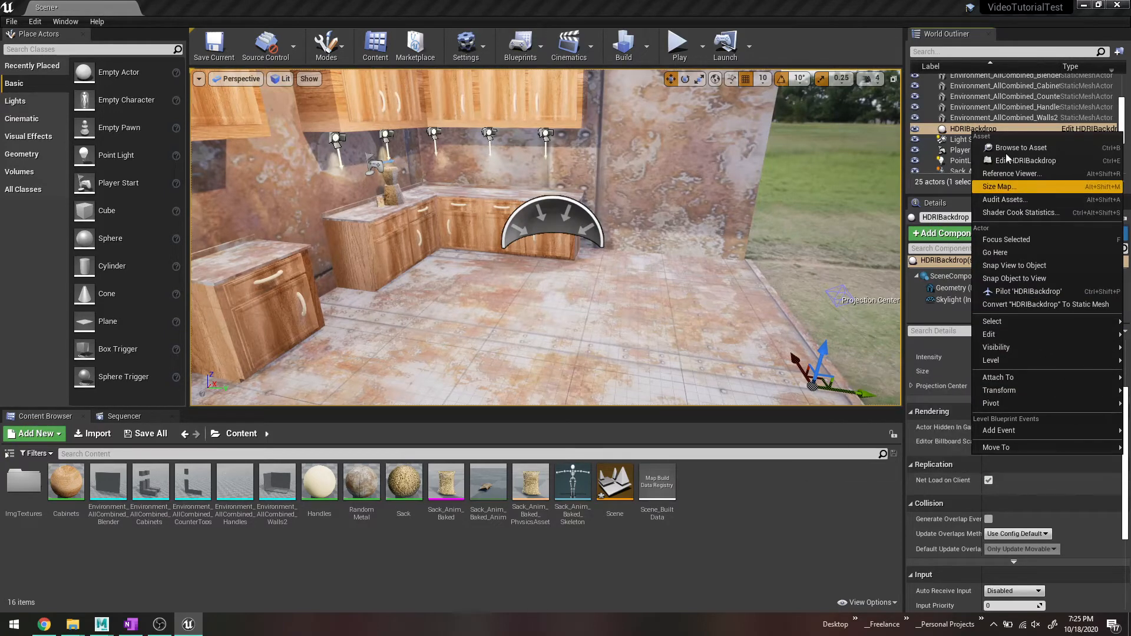
click(961, 132)
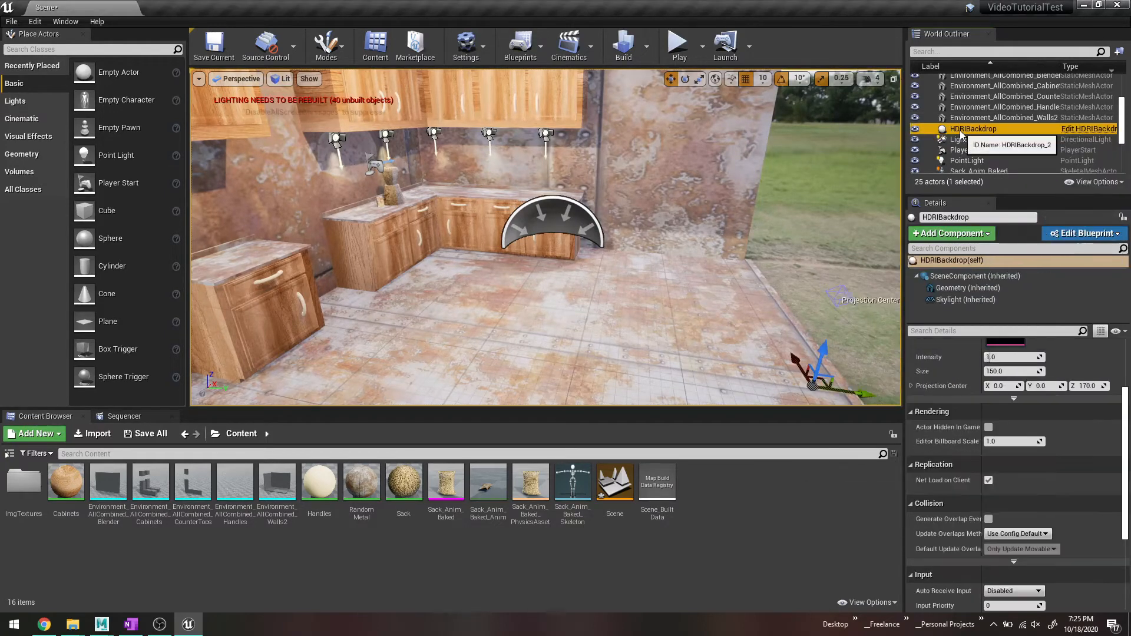
key(Delete)
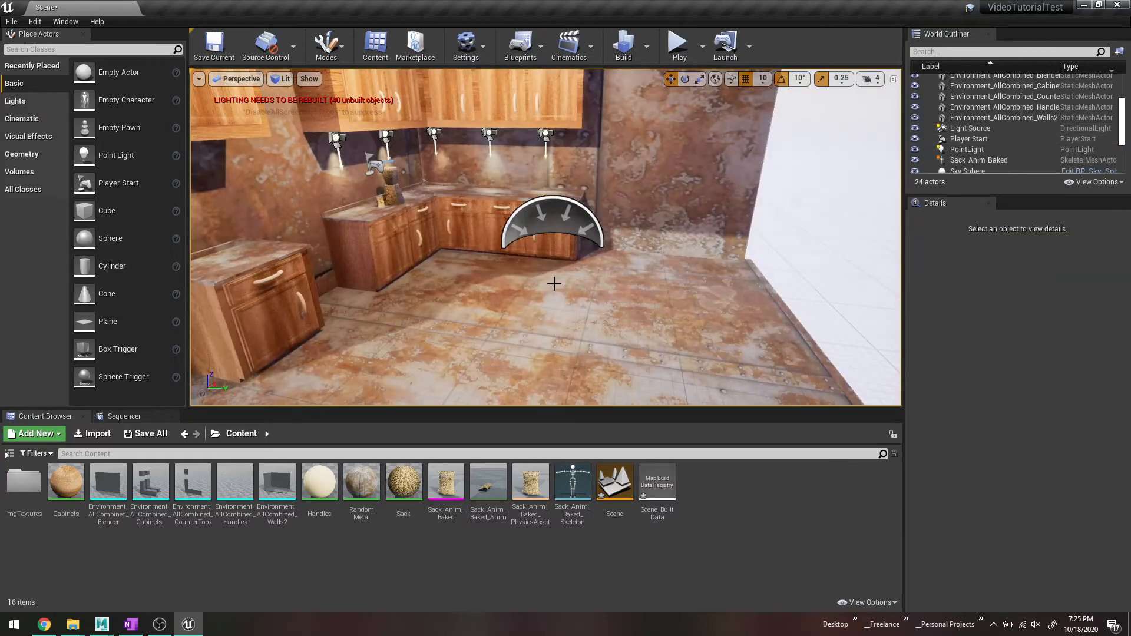
Step: Toggle the Light Source's visibility to compare the kitchen's lighting with and without it, leaving it hidden
right_drag(463, 271, 623, 205)
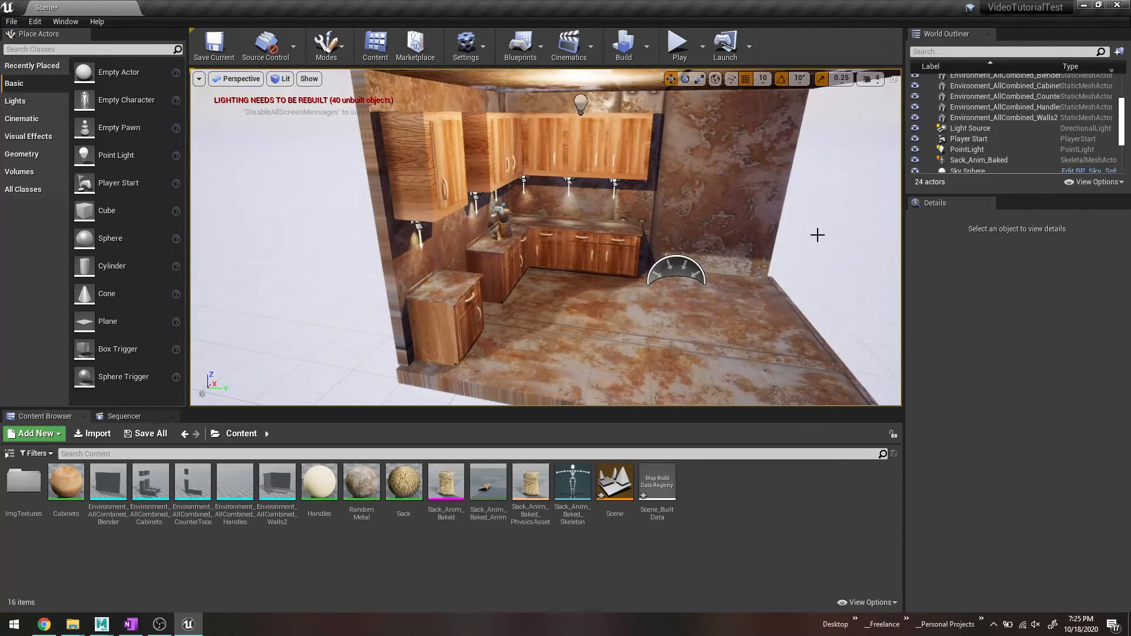
drag(817, 235, 788, 218)
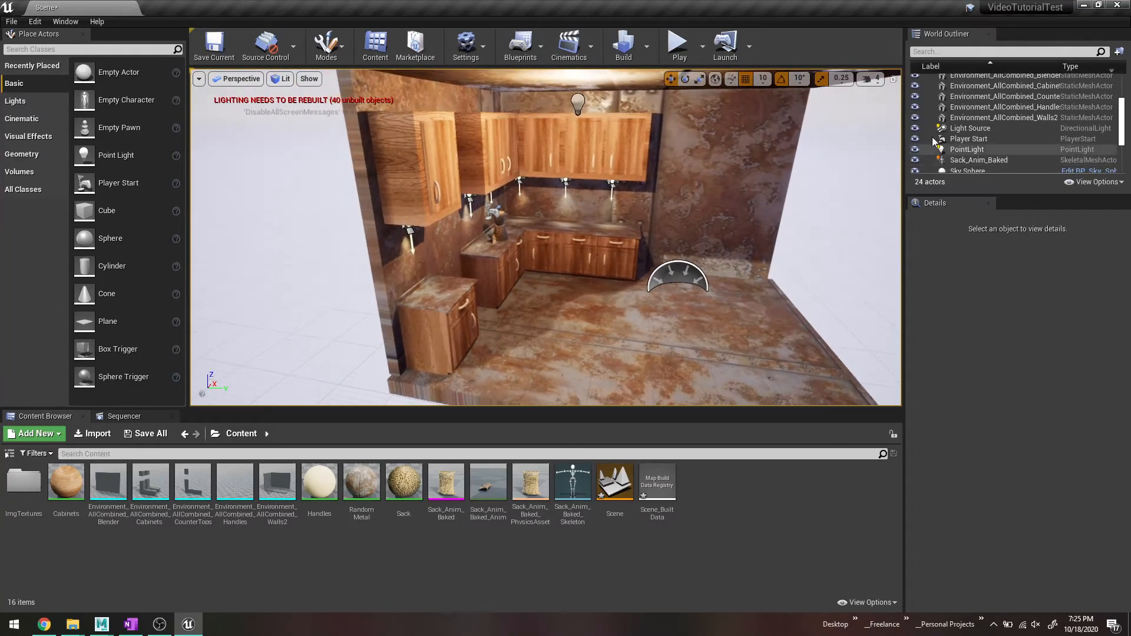
click(914, 127)
click(914, 128)
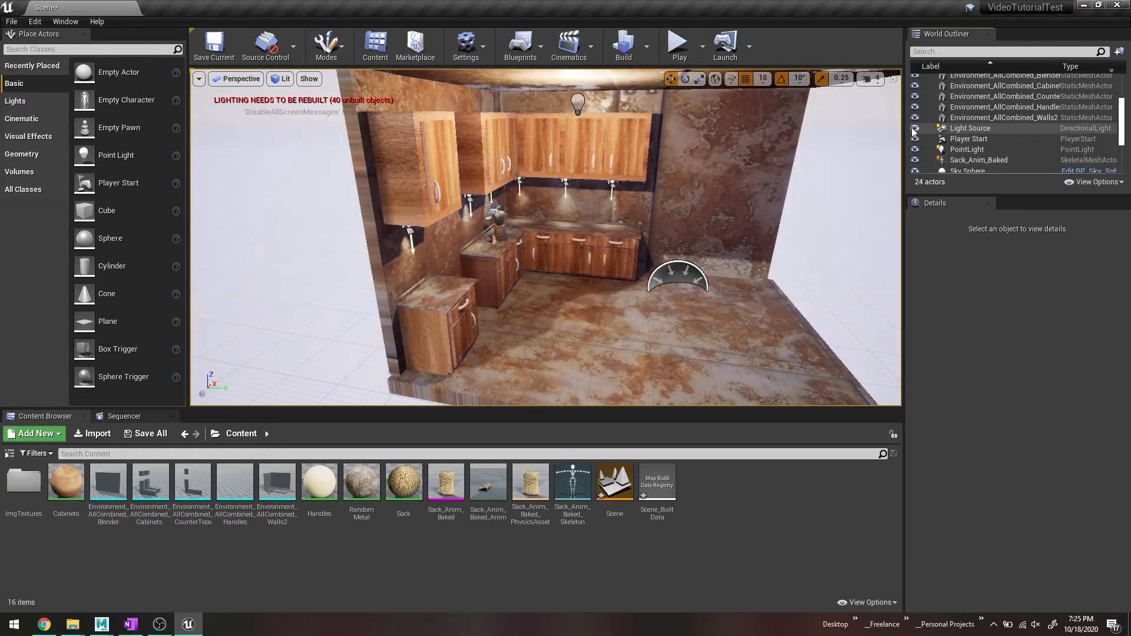
click(914, 128)
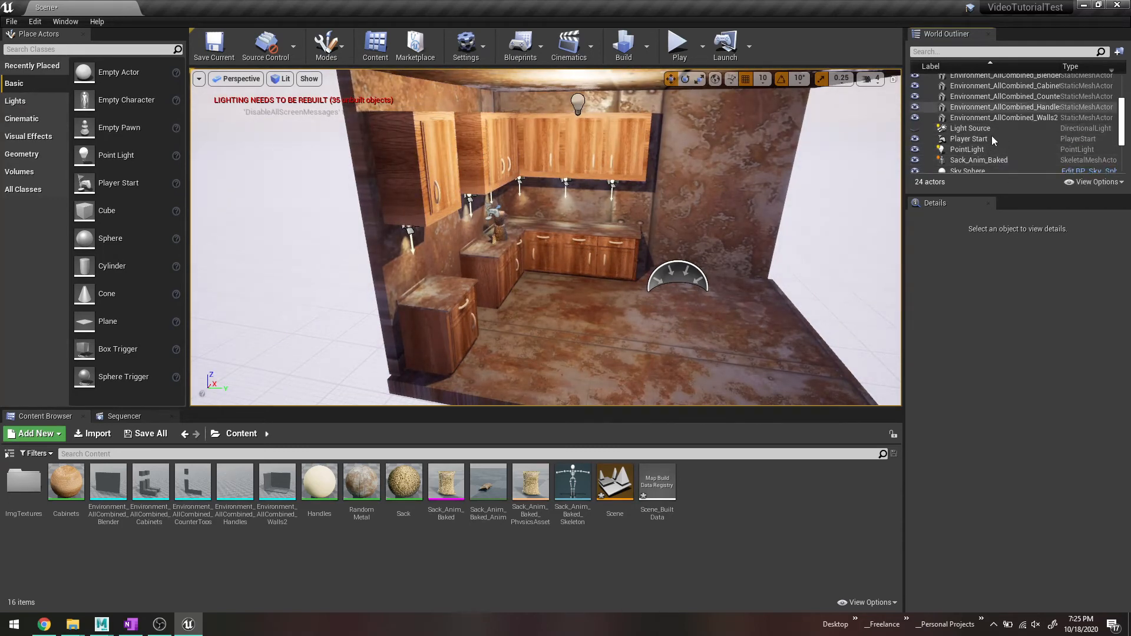
Step: Sort the scene's actors by type and delete the directional Light Source despite its Sky Sphere reference
scroll(983, 140, down, 2)
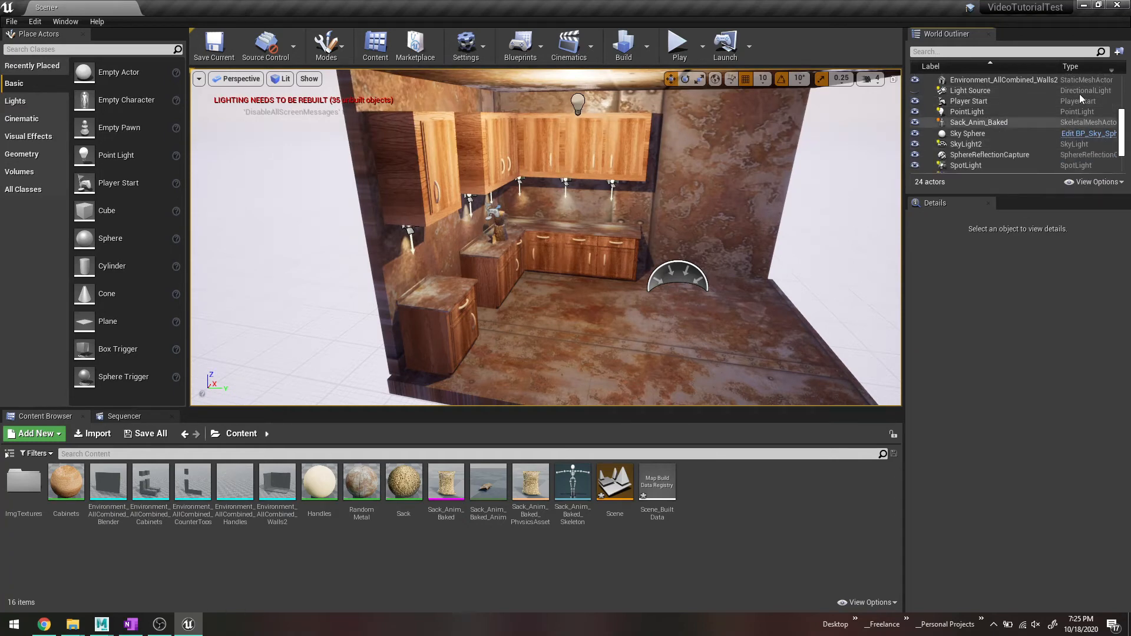
click(1084, 69)
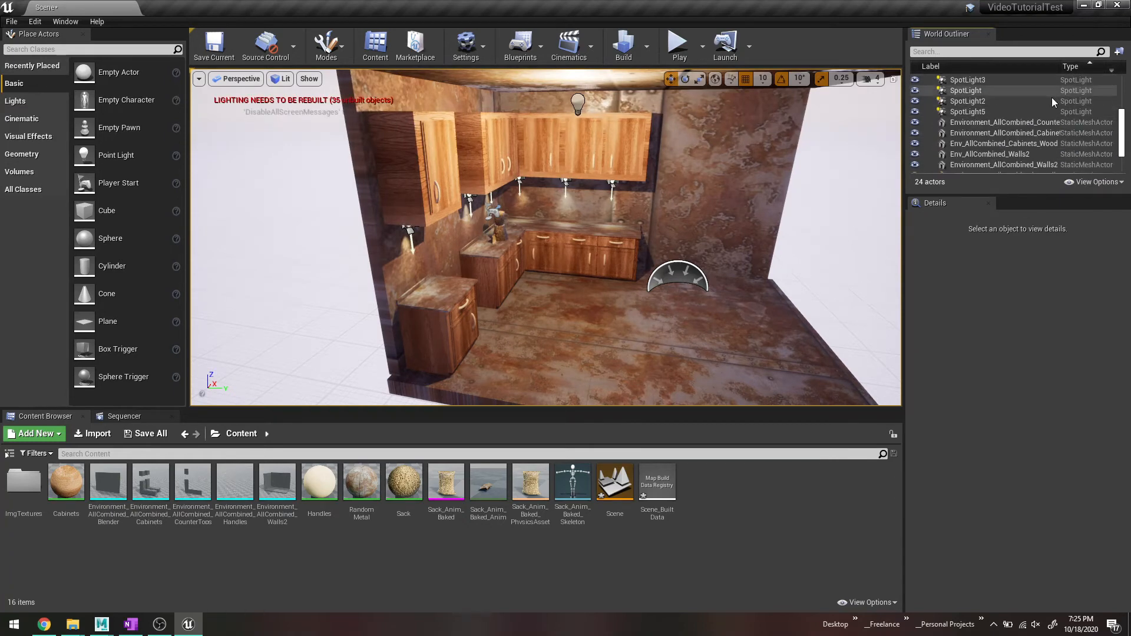
scroll(1032, 125, up, 4)
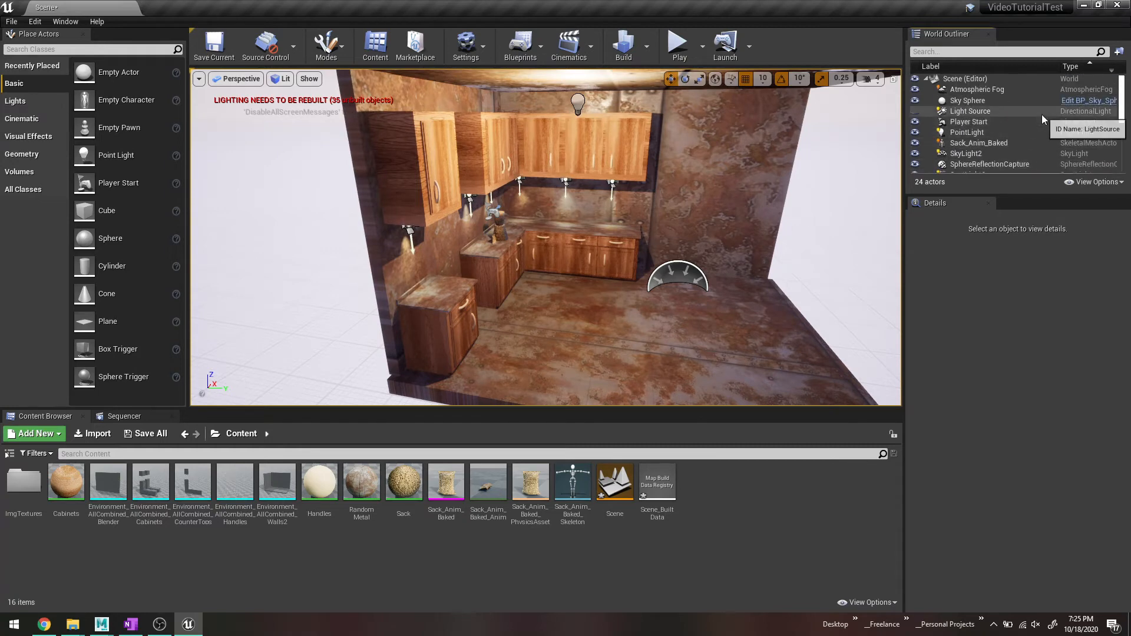
click(1040, 114)
key(Delete)
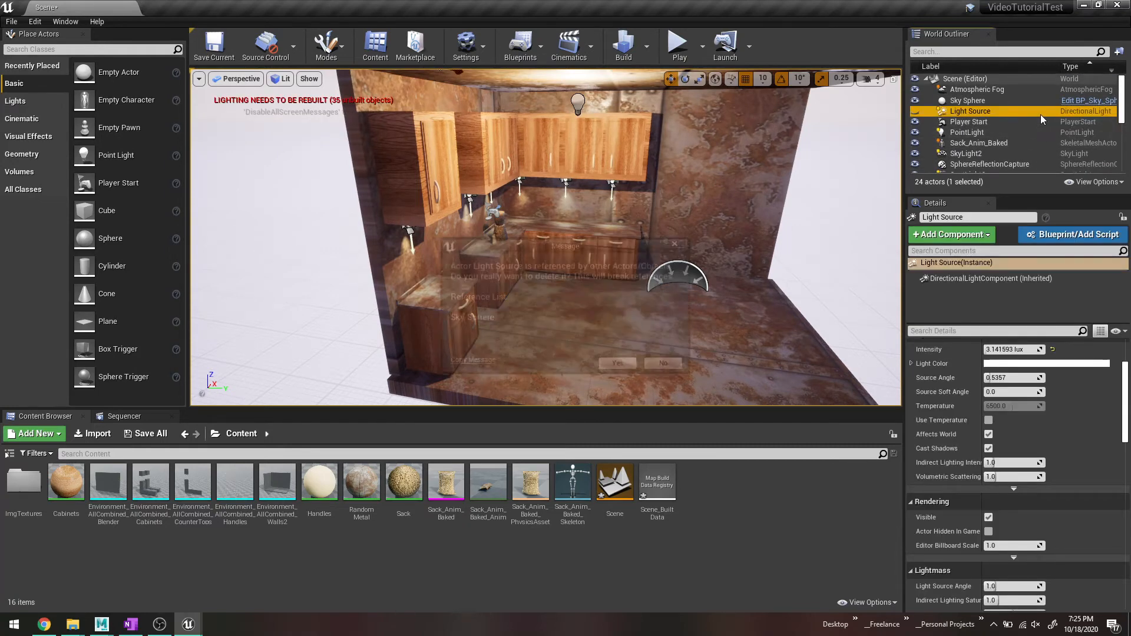
click(619, 366)
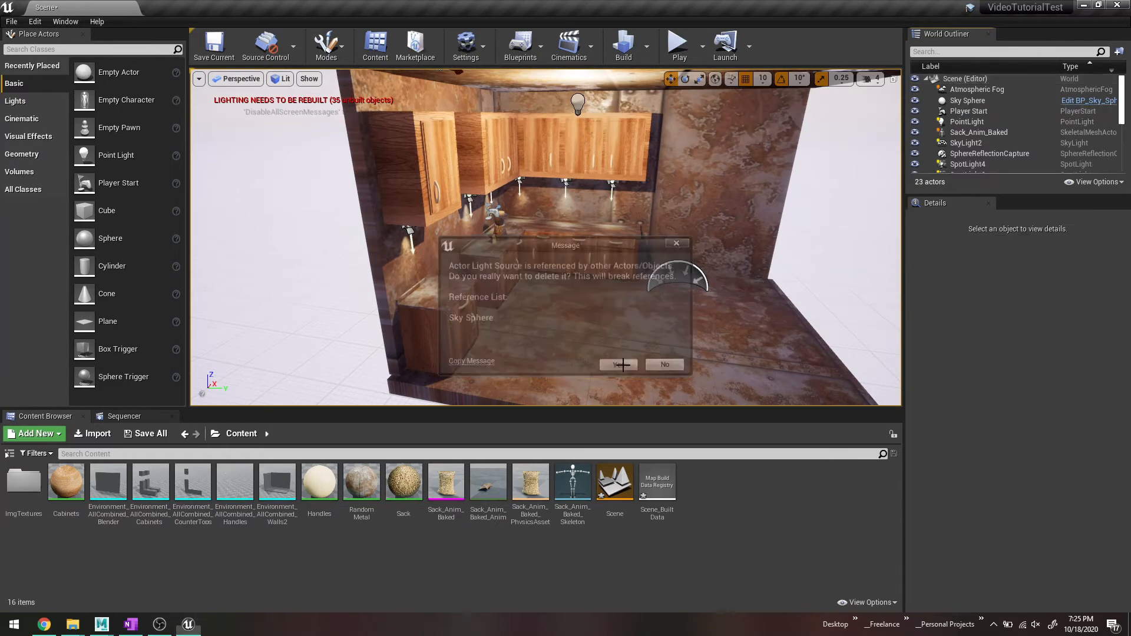
Step: Delete the Sky Sphere actor from the scene and check the kitchen set against the remaining atmosphere from far and near
click(1033, 100)
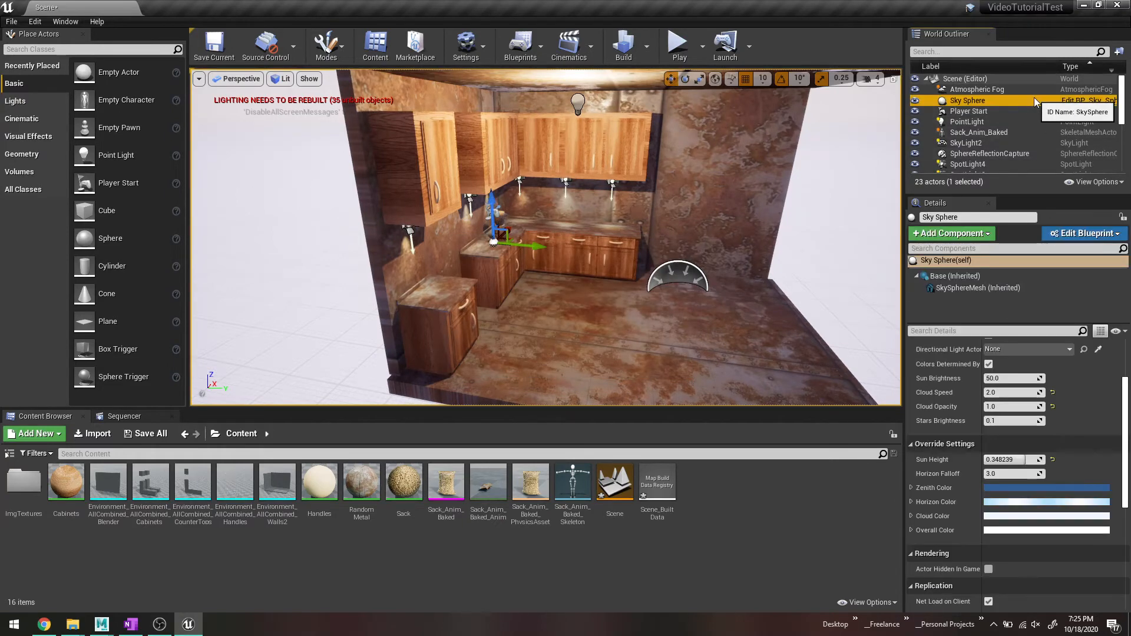
key(Delete)
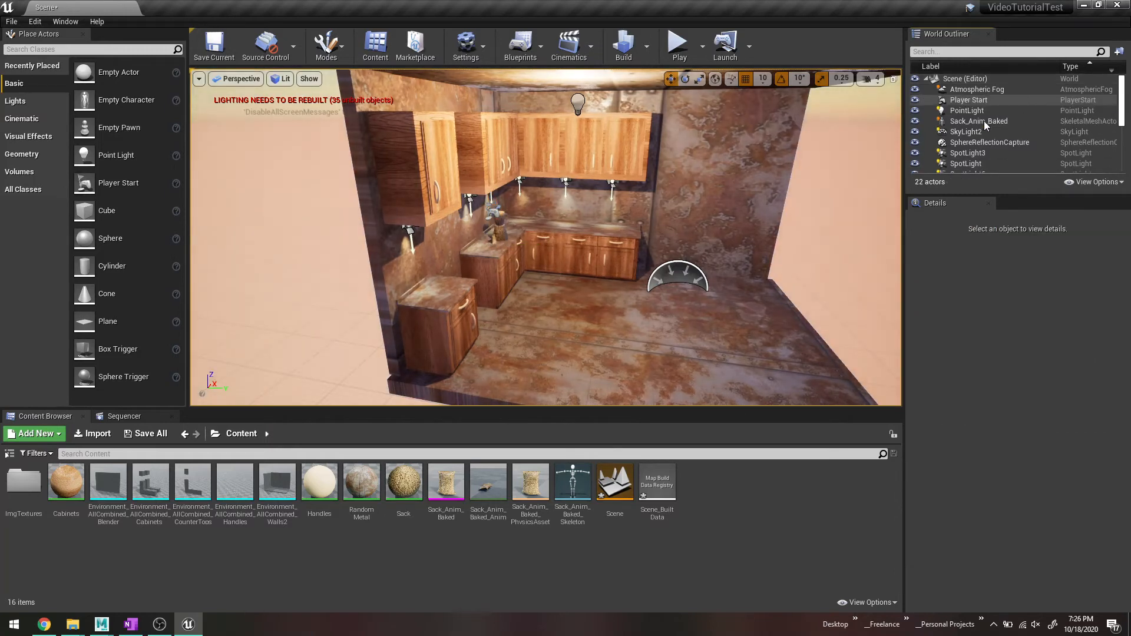
scroll(804, 253, down, 6)
scroll(766, 247, down, 5)
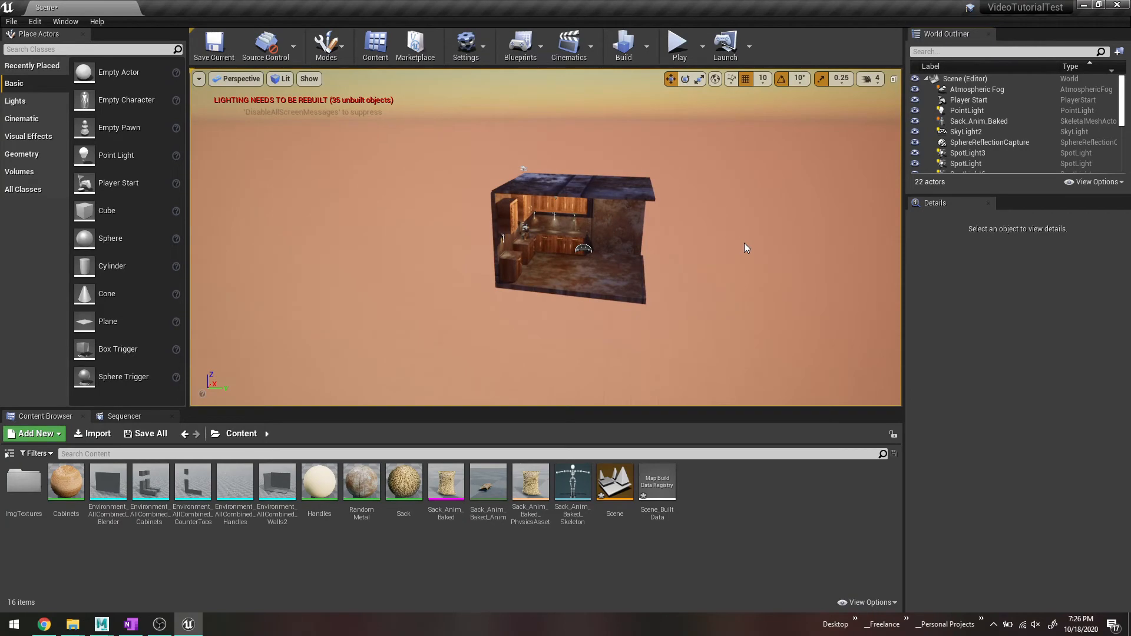
scroll(744, 248, up, 8)
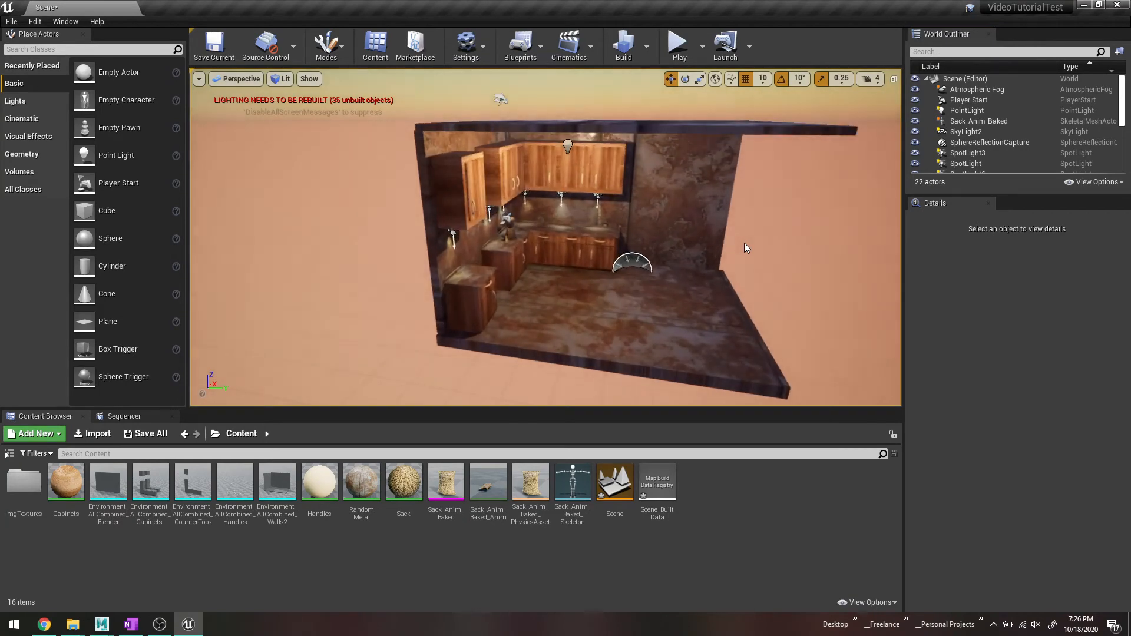
scroll(743, 242, up, 6)
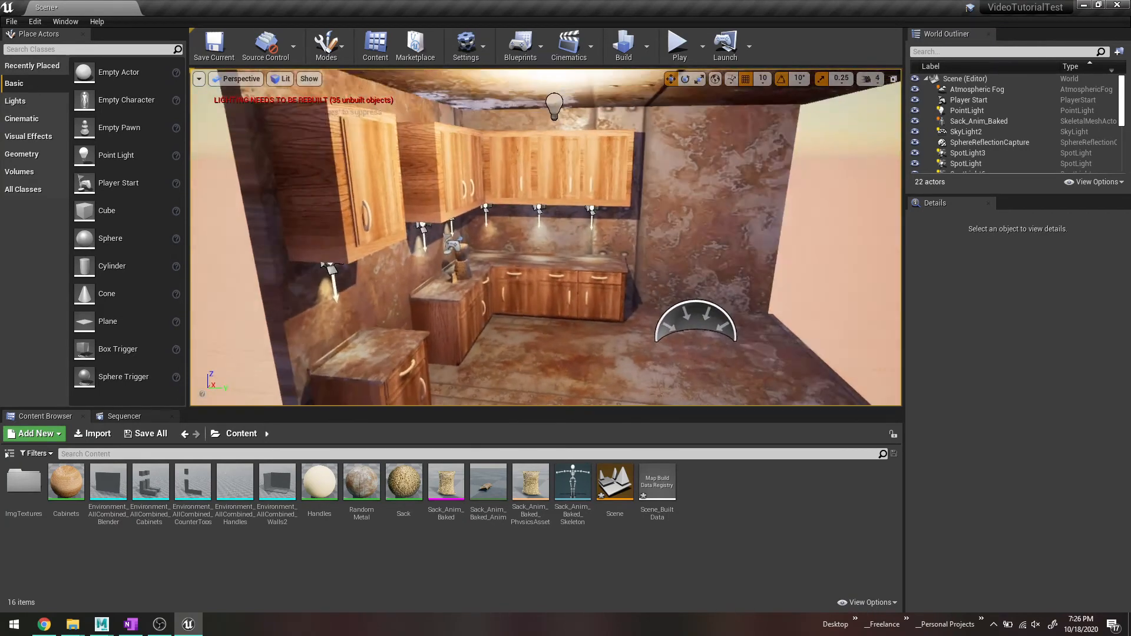
Step: Set the Atmospheric Fog's Sun Disc Scale to about 2.63 and enable its Atmosphere Affects Sun Illuminance option
right_drag(546, 238, 883, 259)
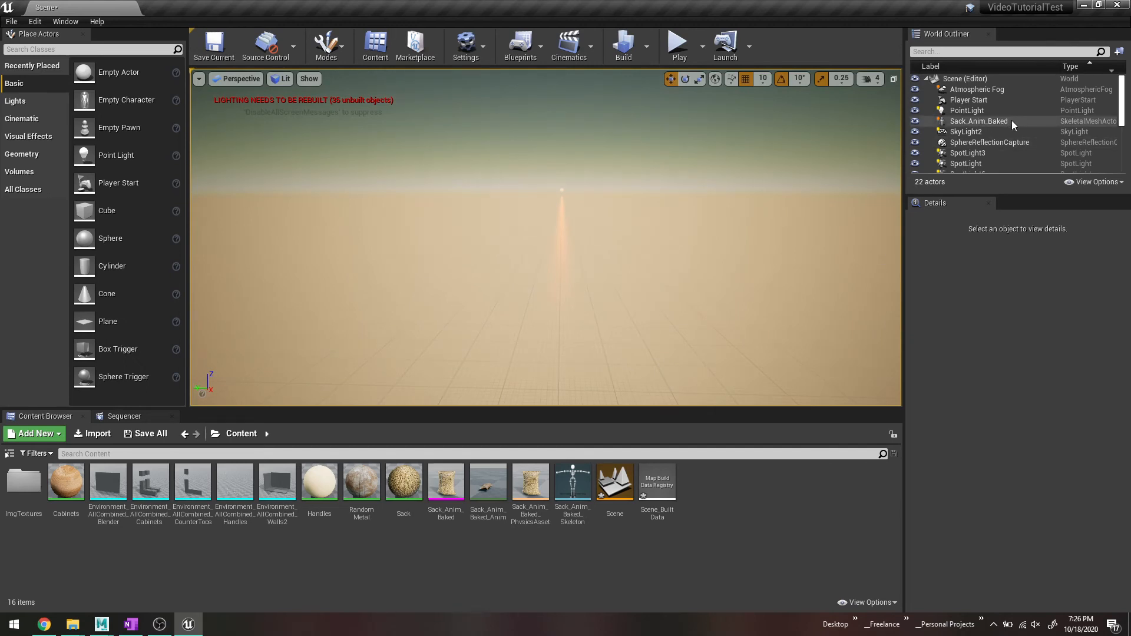
click(1069, 90)
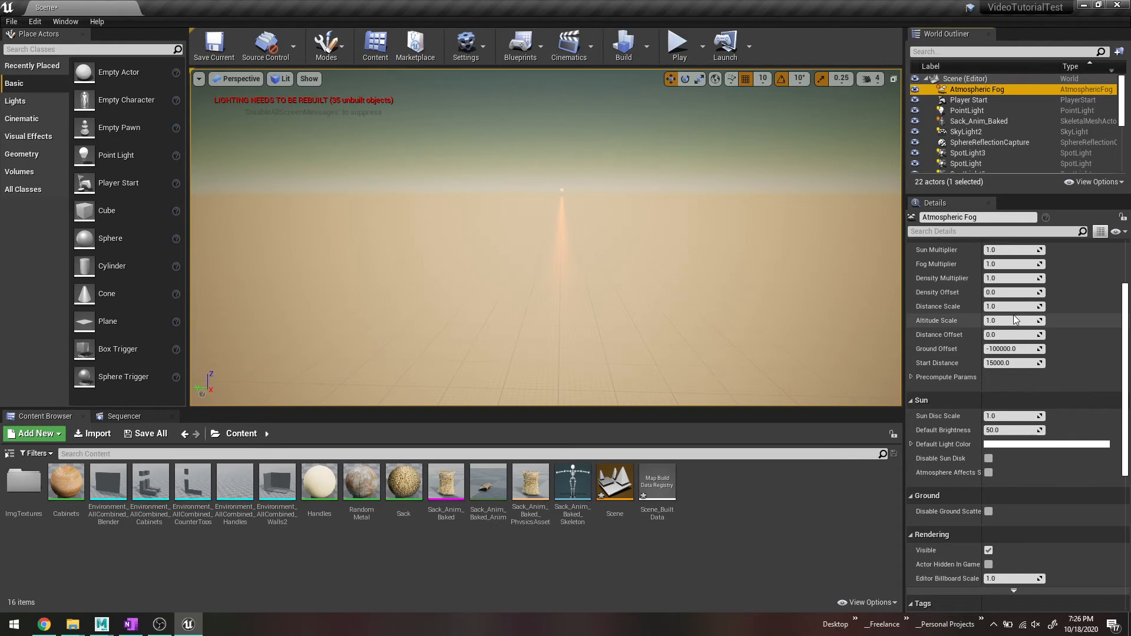
drag(1010, 415, 1037, 416)
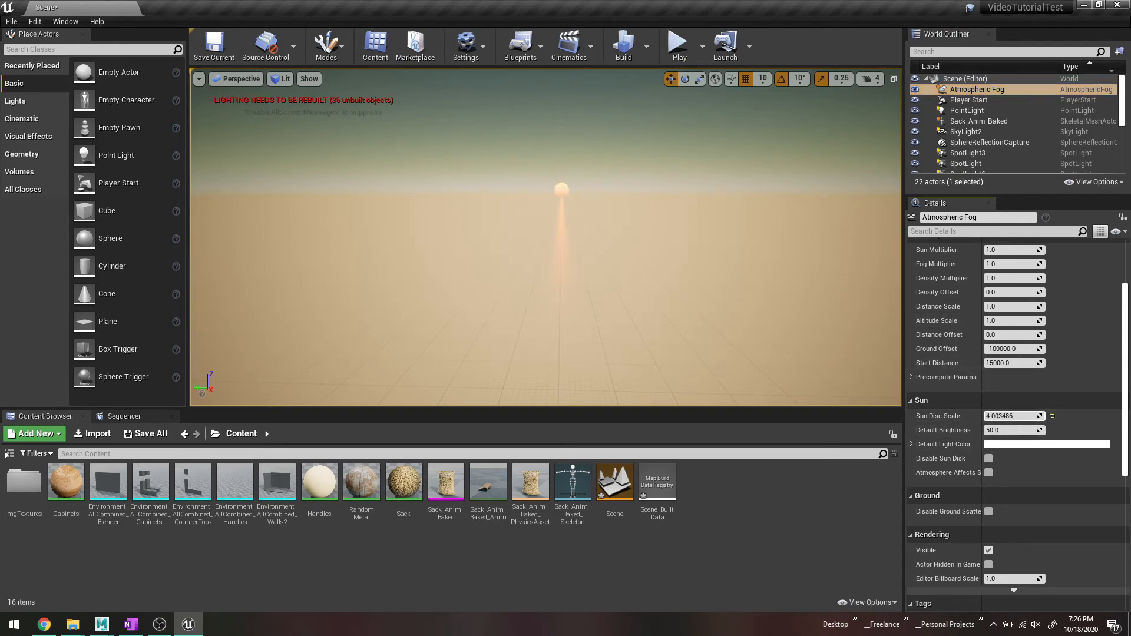
drag(1013, 416, 1001, 416)
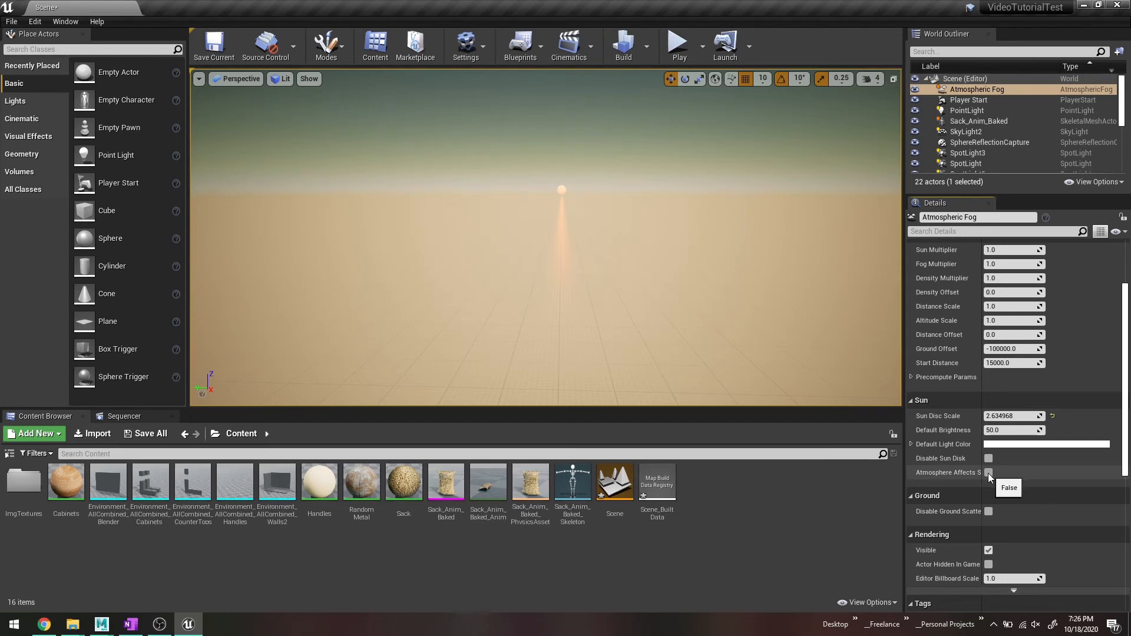
click(988, 472)
Step: Set the Atmospheric Fog's Distance Offset to about -2.91 and Altitude Scale to about 48.84, and check the kitchen against the sky
right_drag(545, 236, 569, 189)
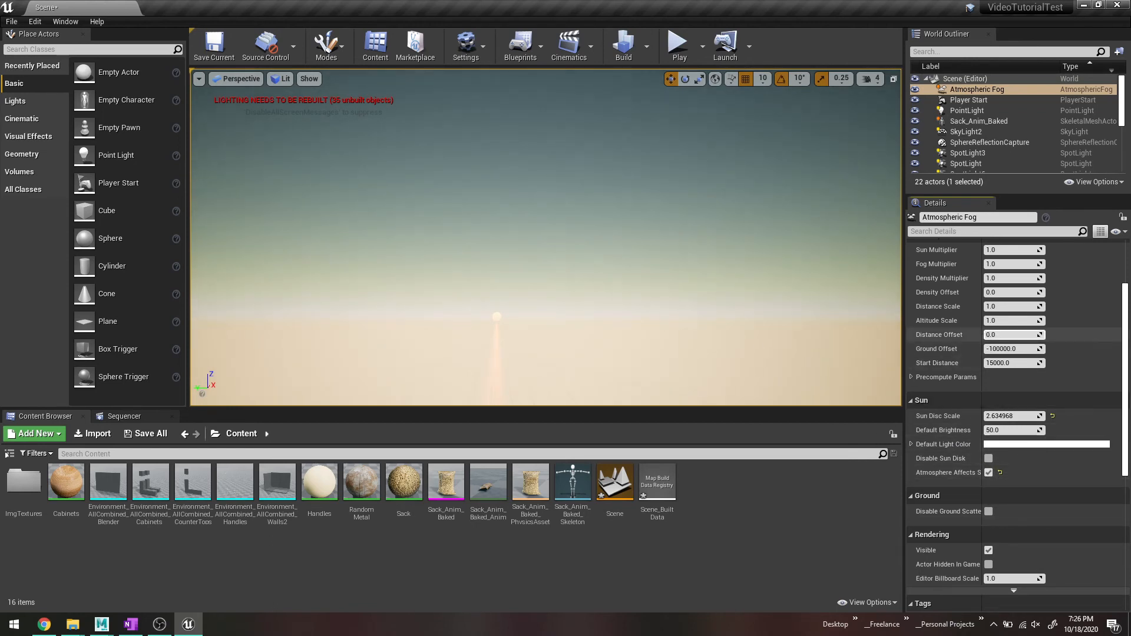
drag(1010, 335, 1055, 320)
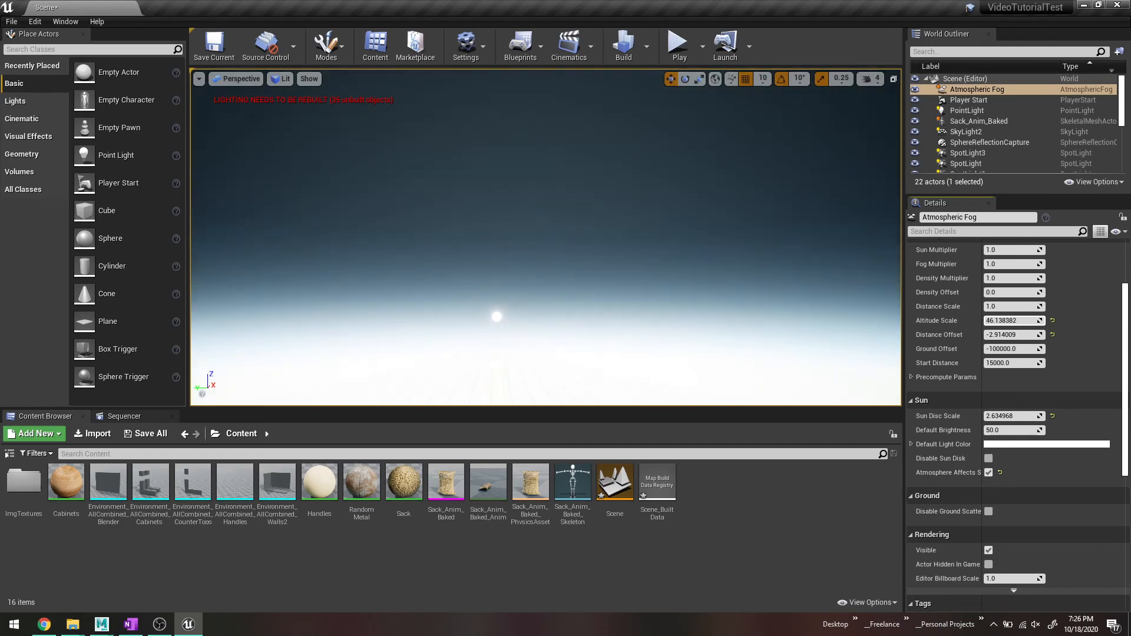
right_drag(607, 322, 760, 324)
scroll(567, 324, down, 3)
scroll(453, 318, down, 10)
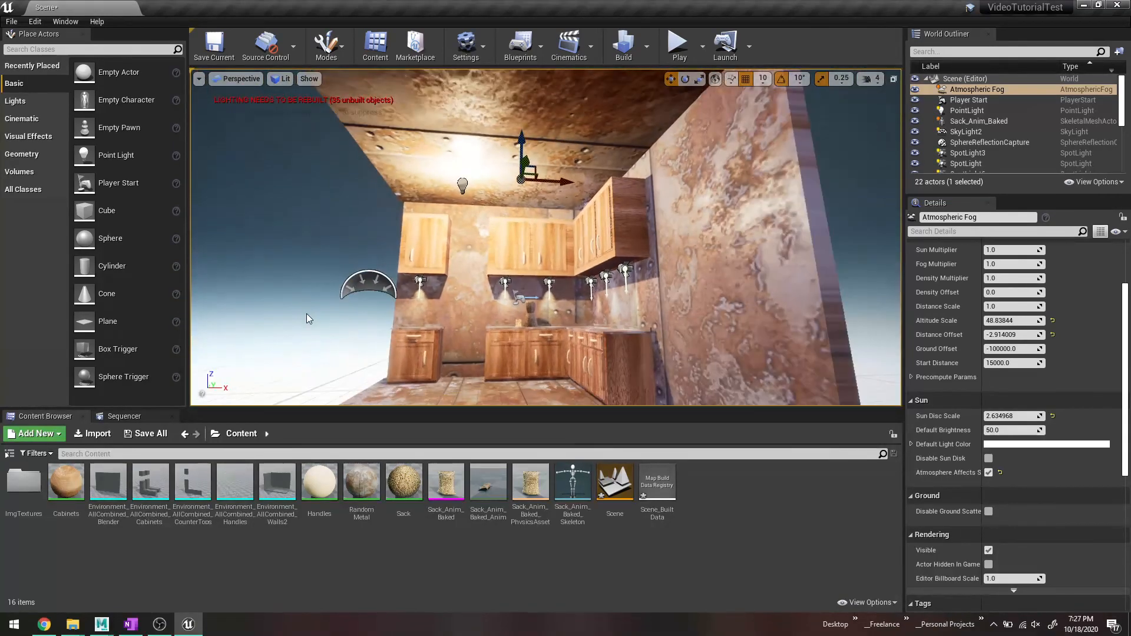
Step: Set the Atmospheric Fog's Fog Multiplier to about 8.32, Density Offset to about -0.76 and Altitude Scale to about 21.84
right_drag(303, 309, 195, 330)
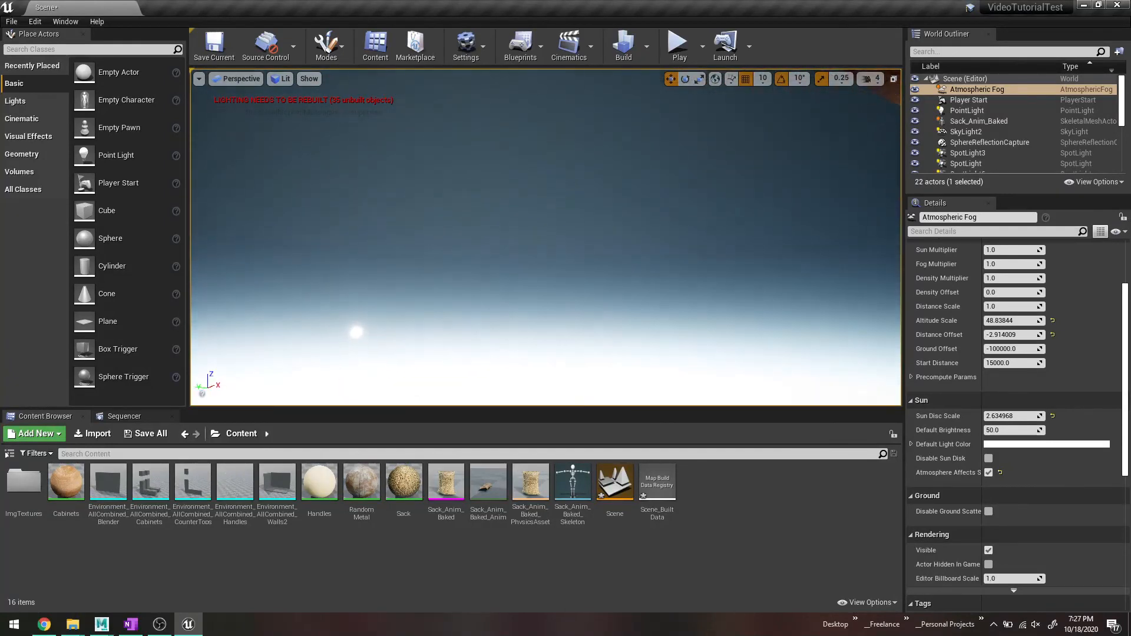
right_drag(530, 236, 520, 283)
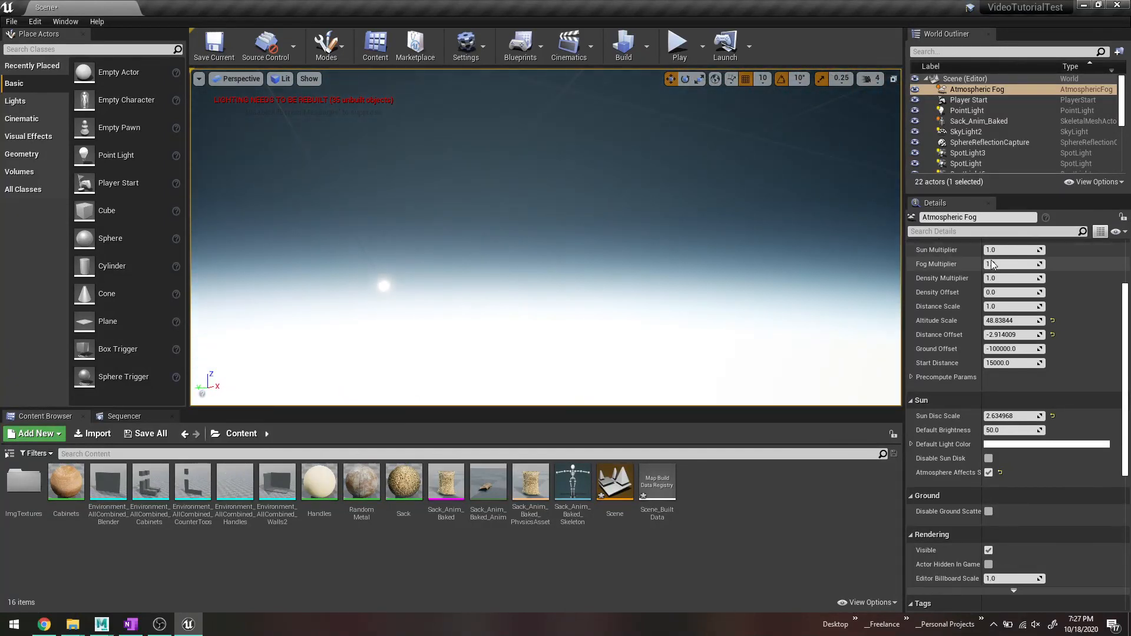
drag(1005, 265, 978, 320)
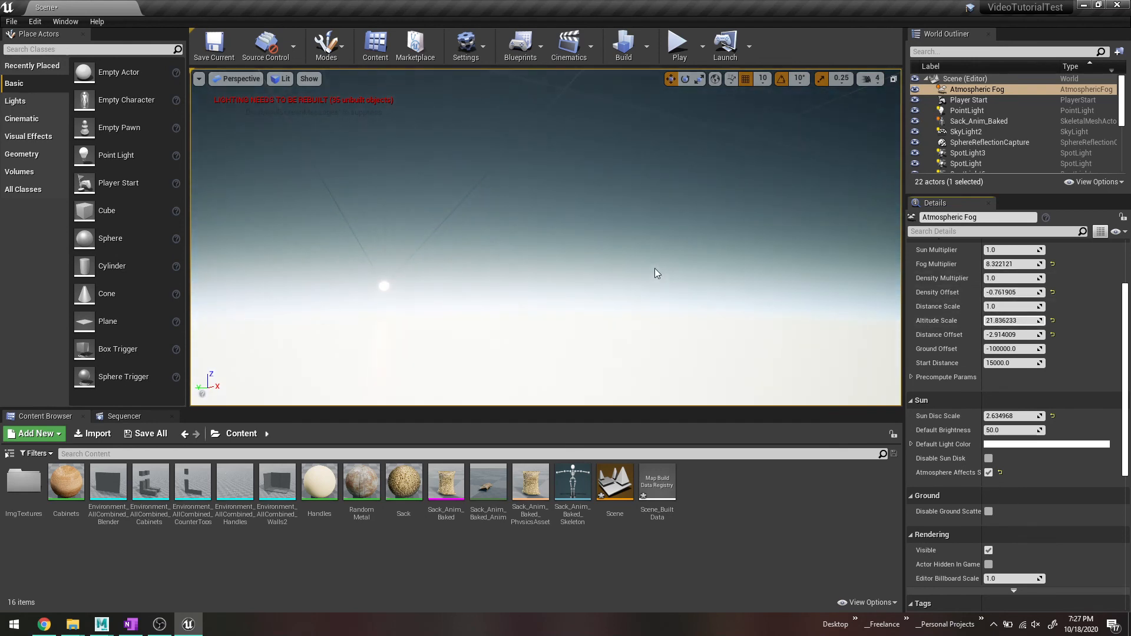
scroll(657, 270, down, 3)
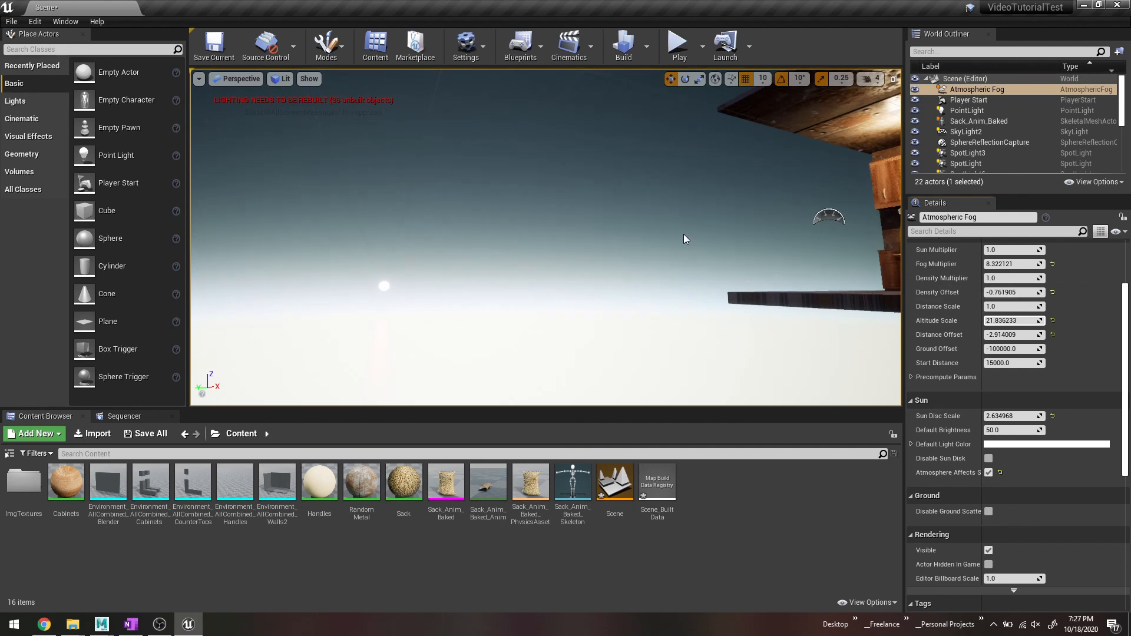